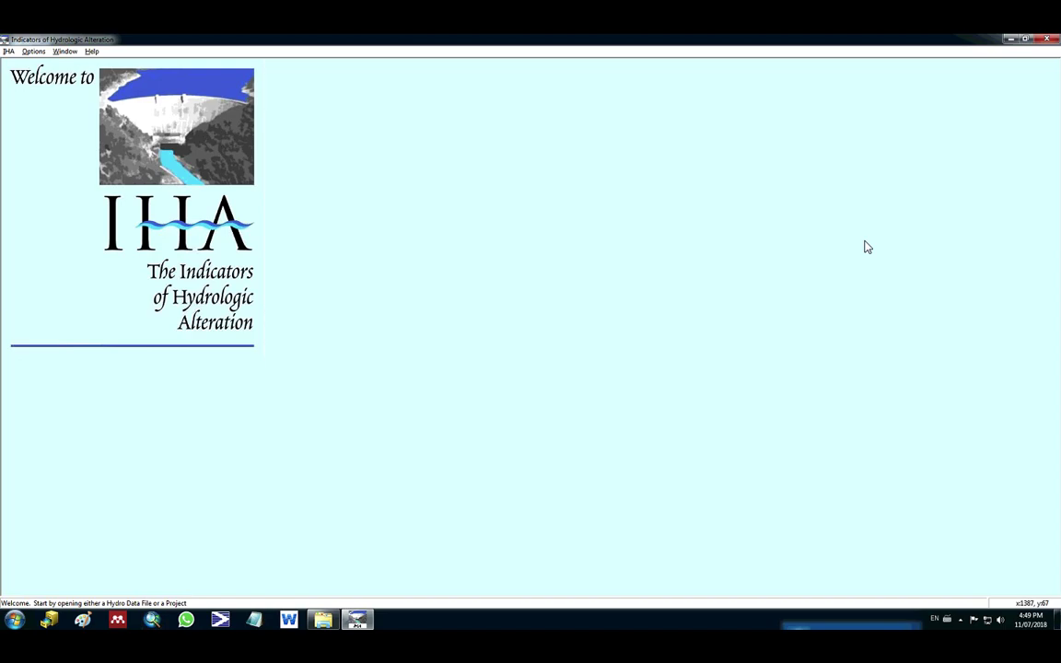
Open the fagundes19532016 text file from the Fagundes folder and examine its date and flow records from start to end.
click(323, 620)
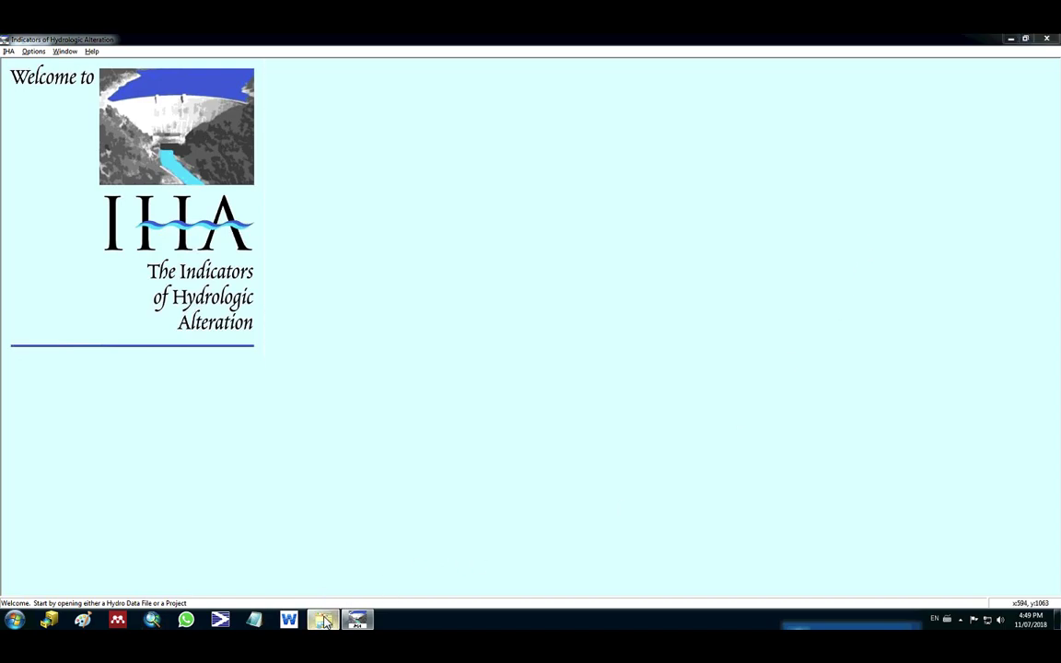
double_click(396, 217)
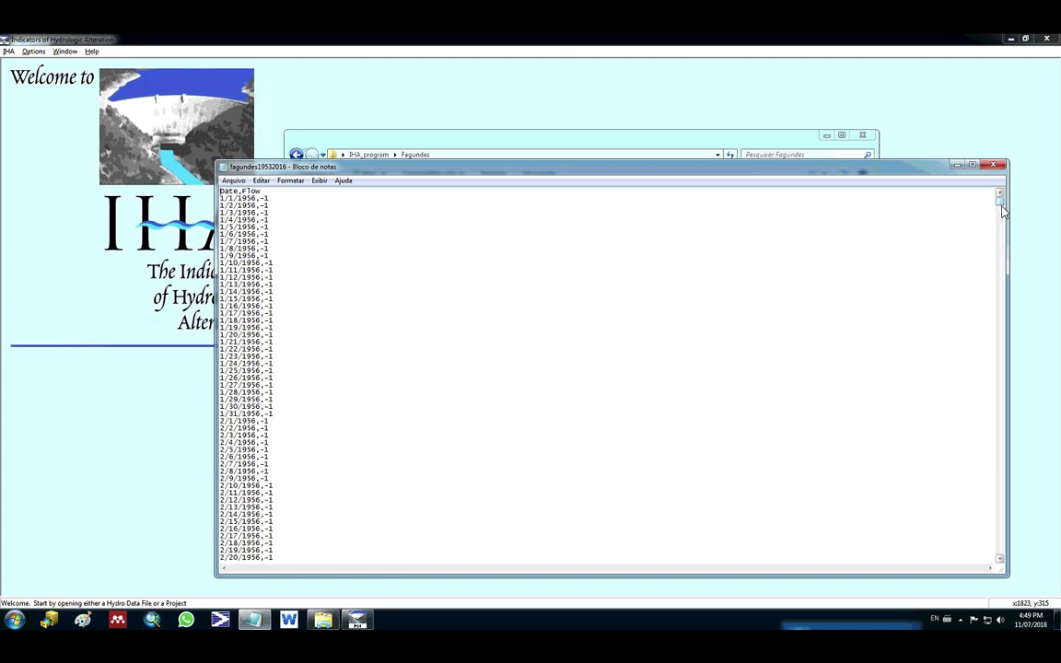
drag(1003, 211, 999, 557)
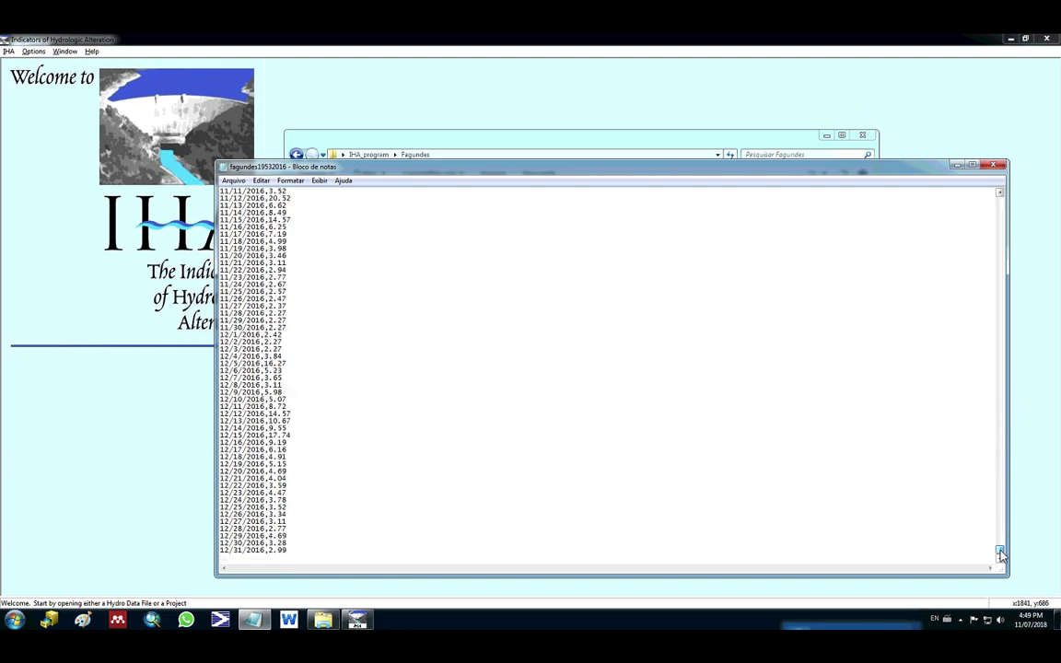
click(954, 168)
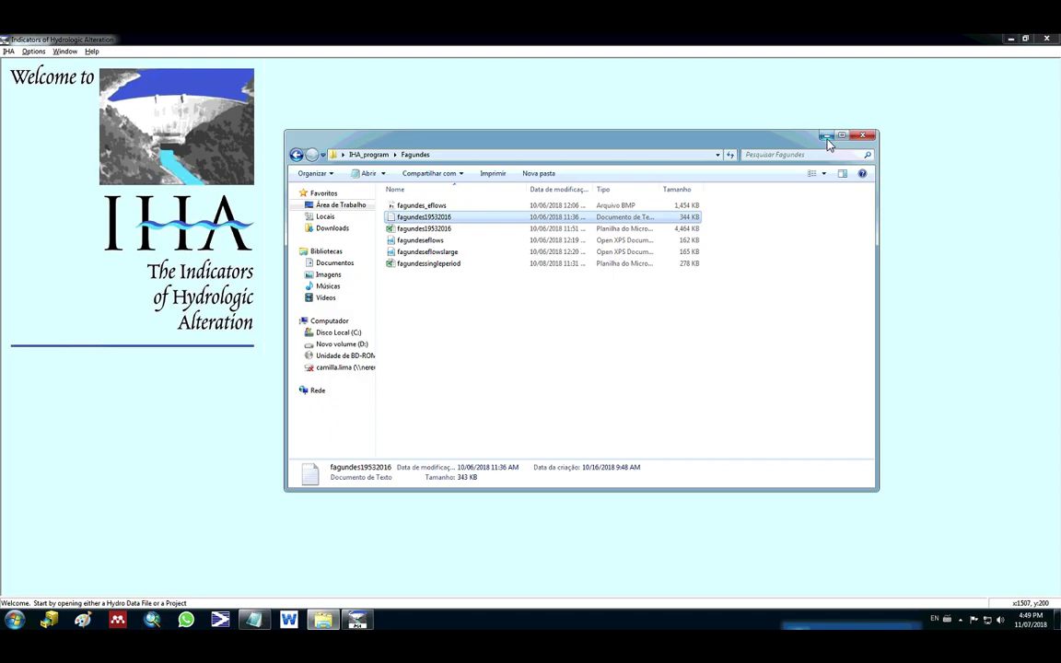
click(826, 137)
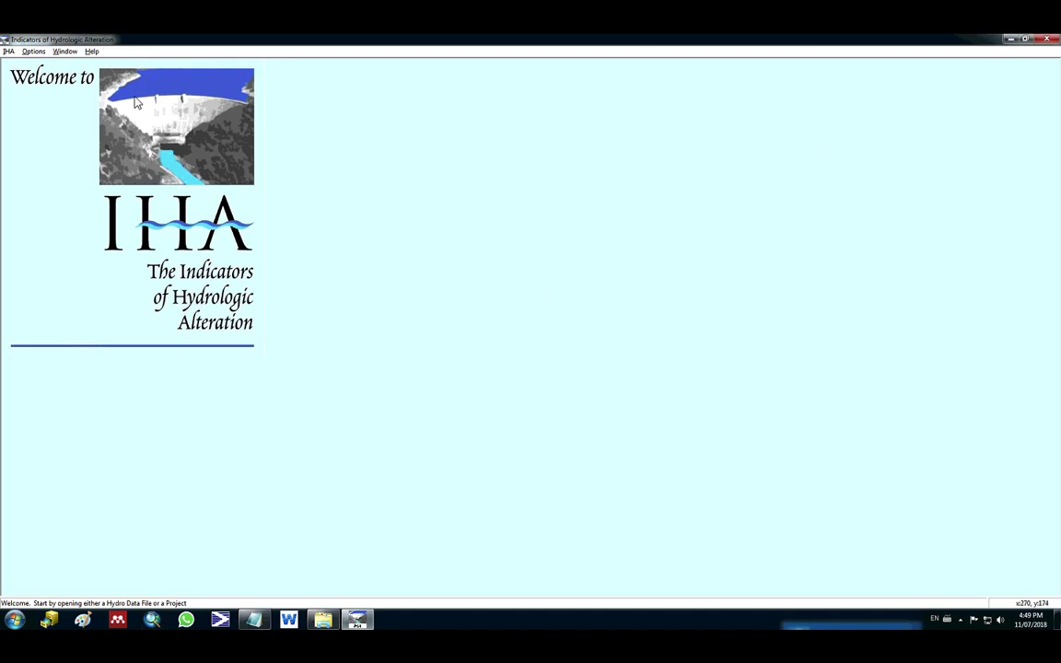
Set the working directory to the IHA_program folder on the desktop.
click(63, 52)
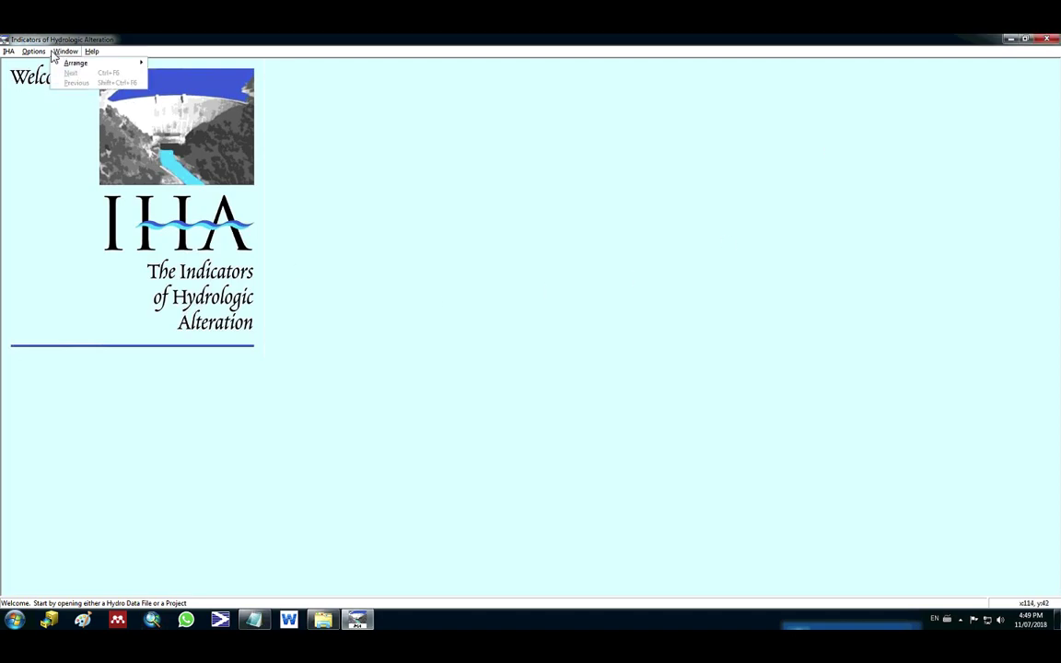
click(50, 64)
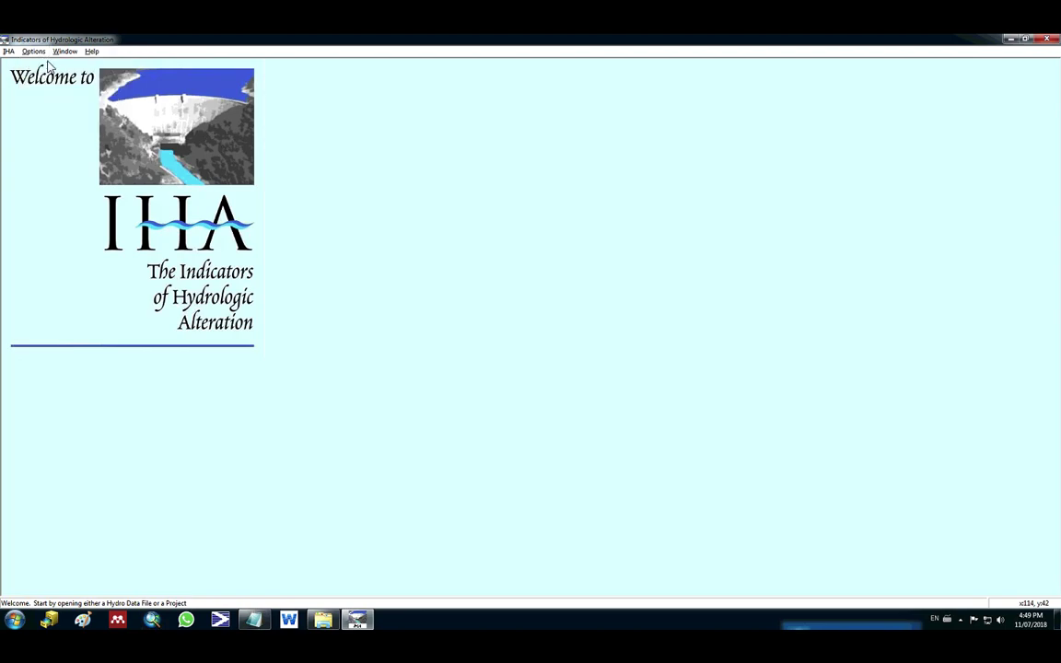
click(63, 170)
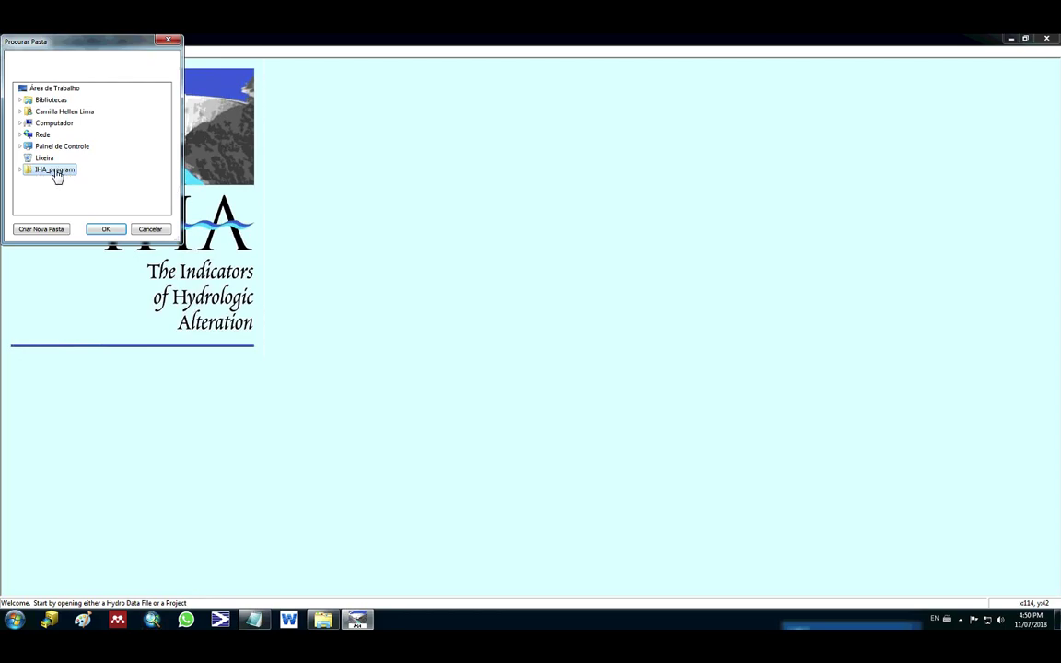
click(105, 229)
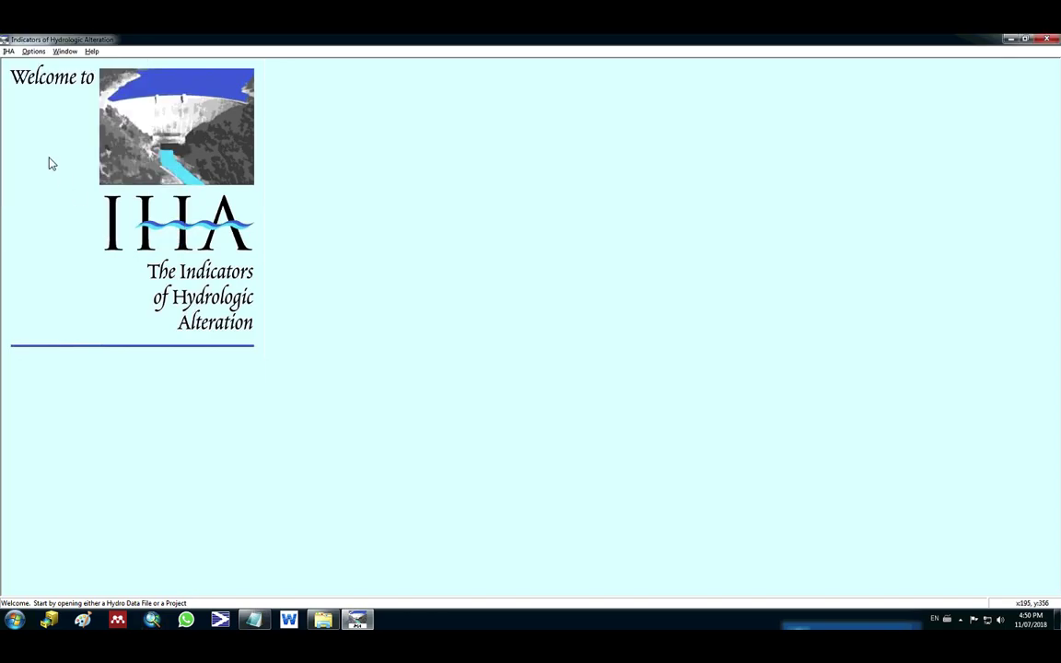
Define the default water year as Jan 1st to Dec 31st.
click(35, 51)
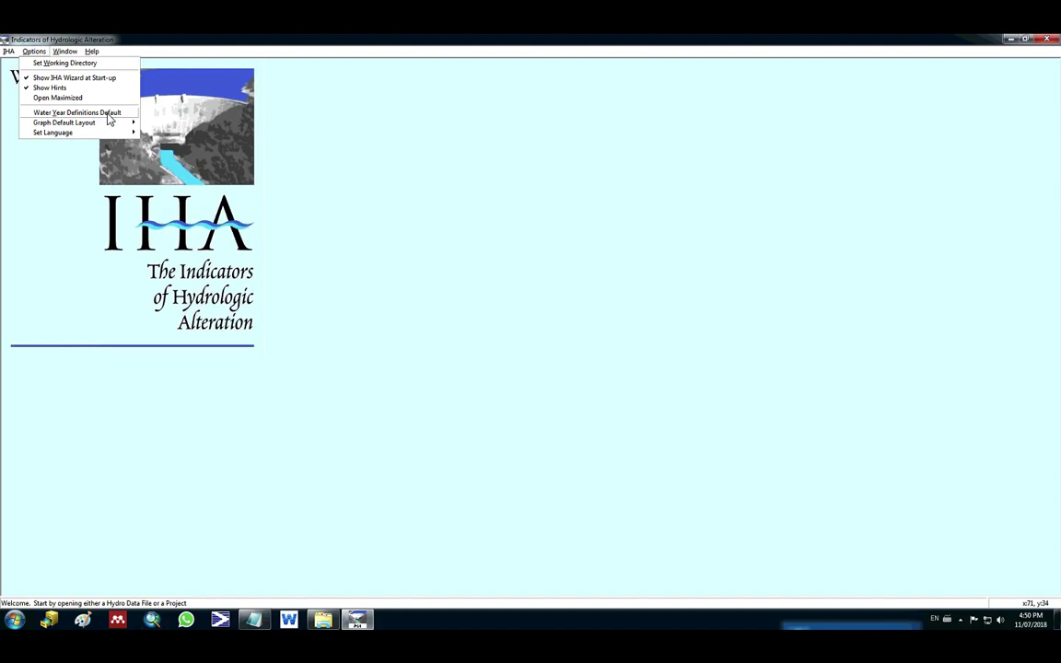
click(108, 112)
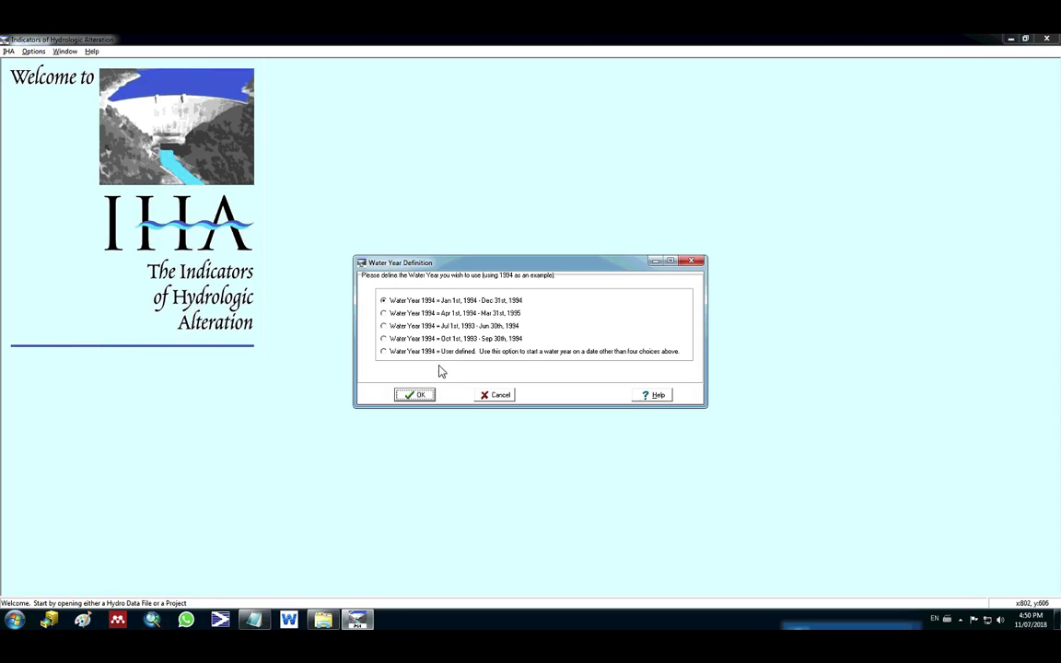
click(417, 395)
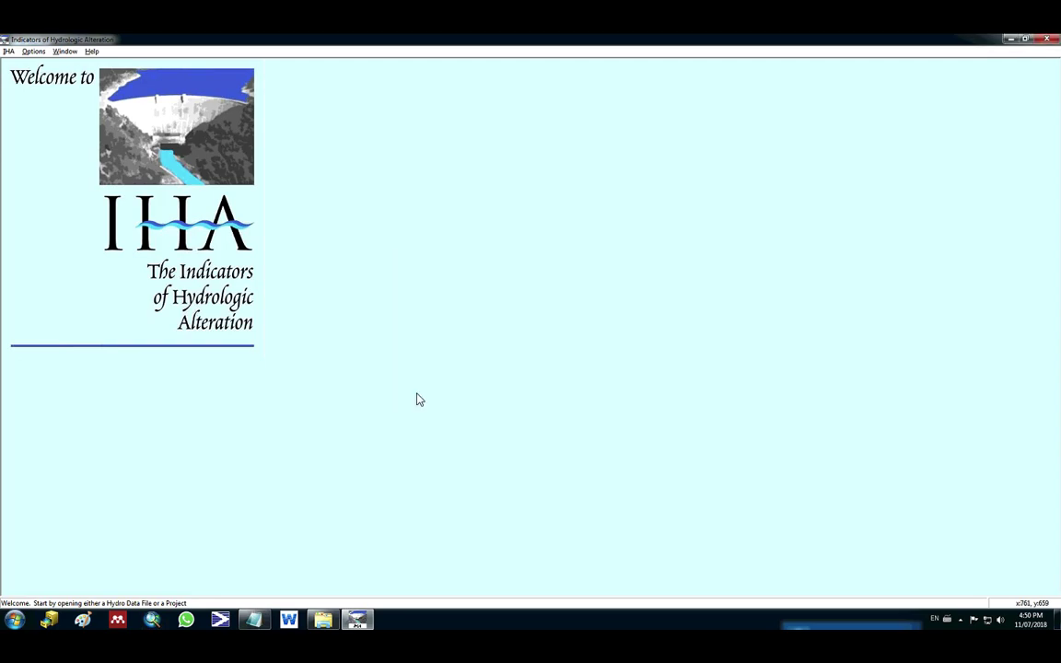
Import the fagundes19532016 text file as a new hydrologic data file.
click(8, 51)
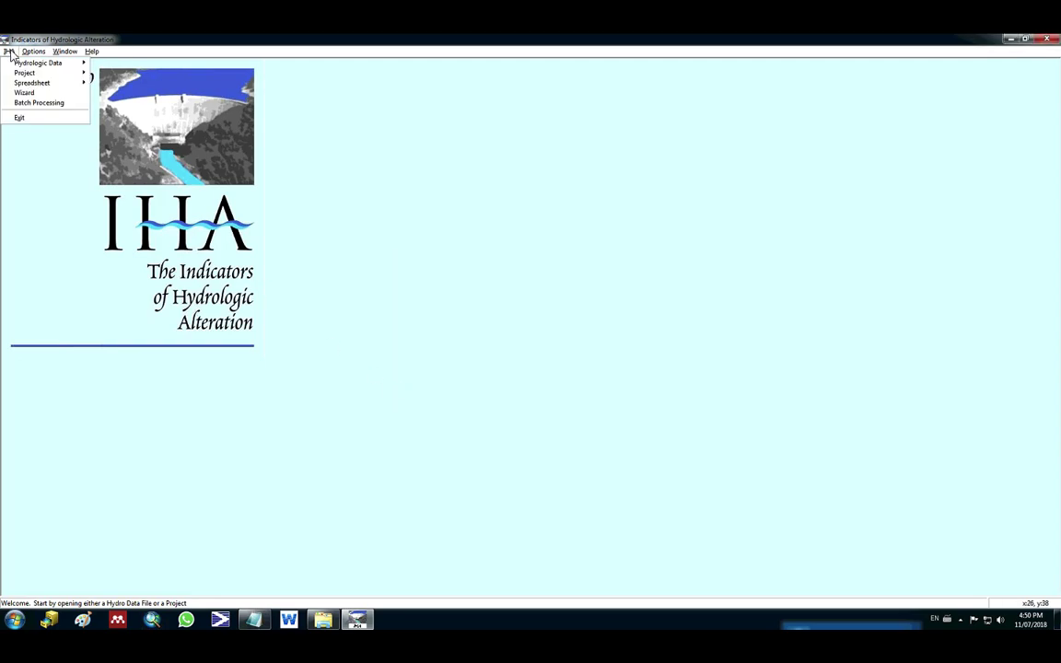
mouse_move(19, 62)
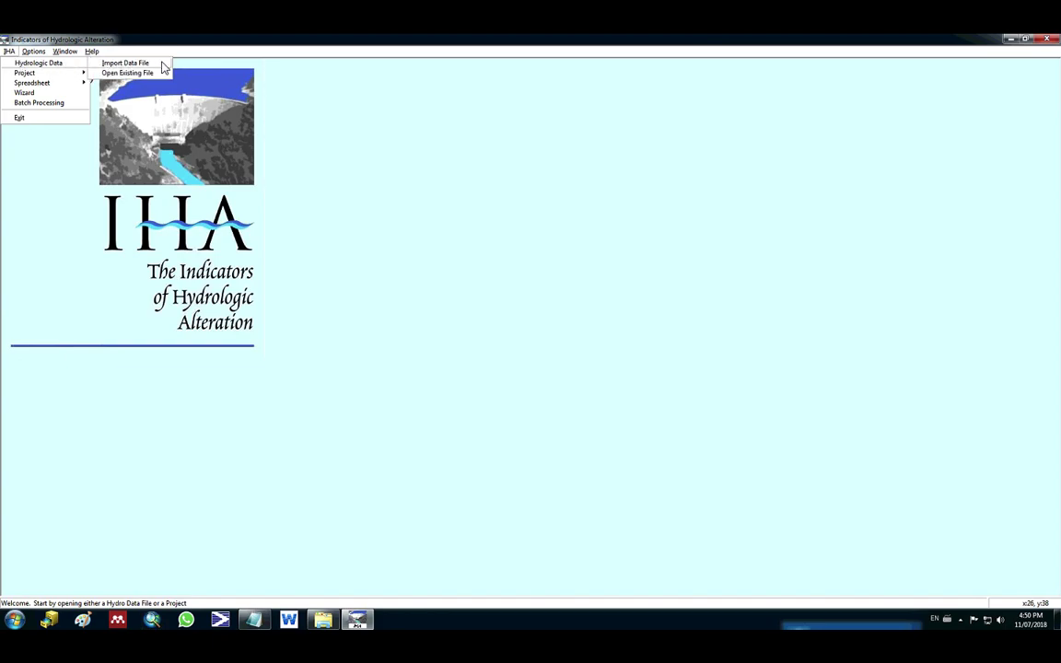
click(162, 67)
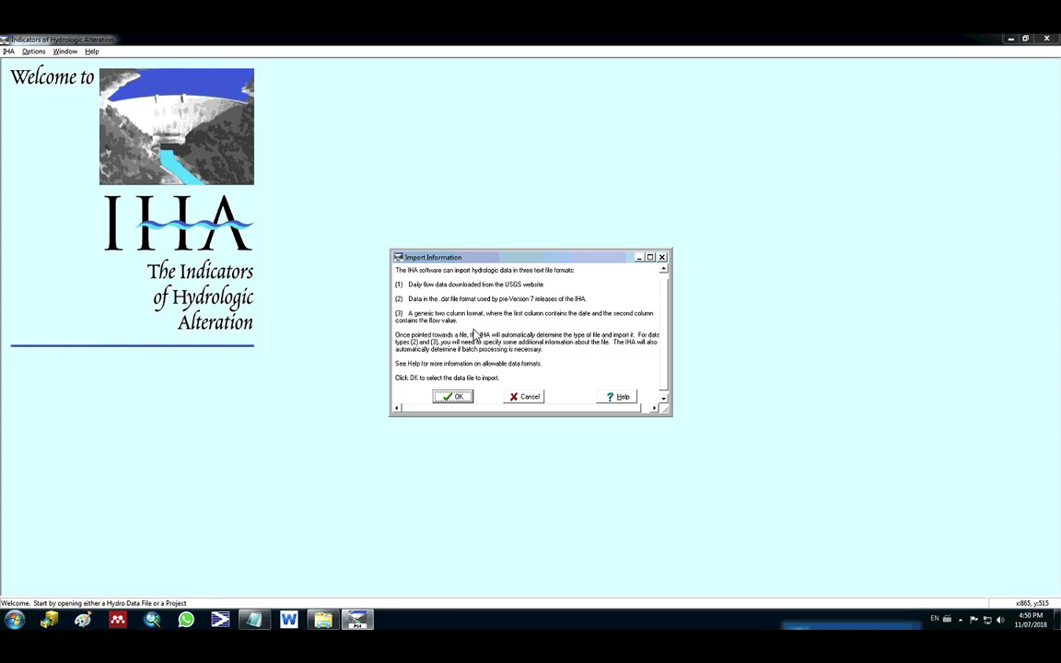
click(454, 396)
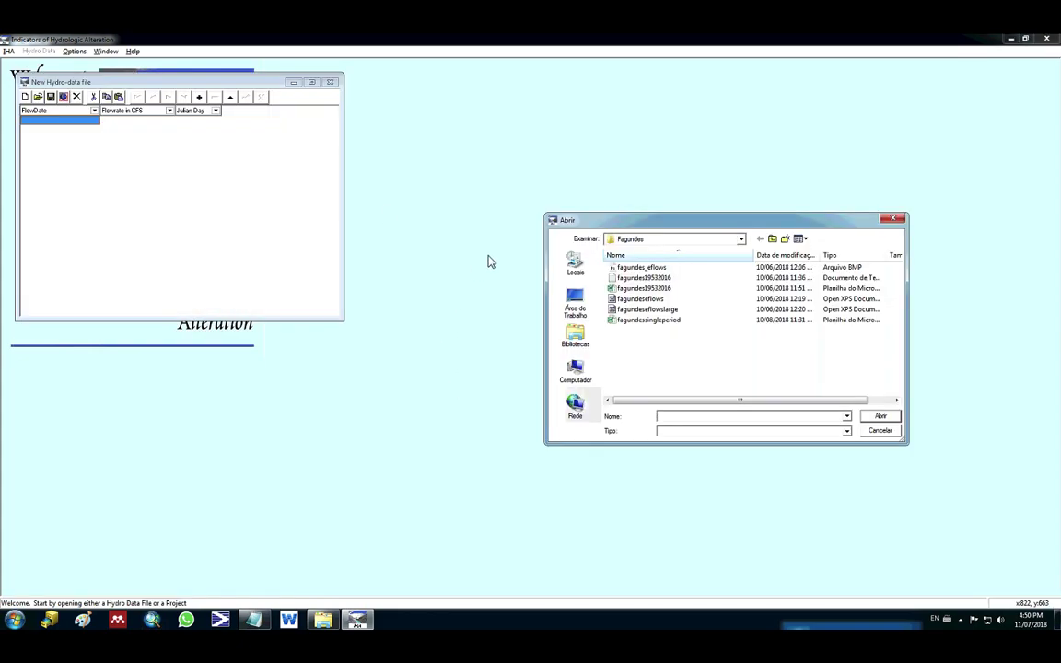
click(653, 278)
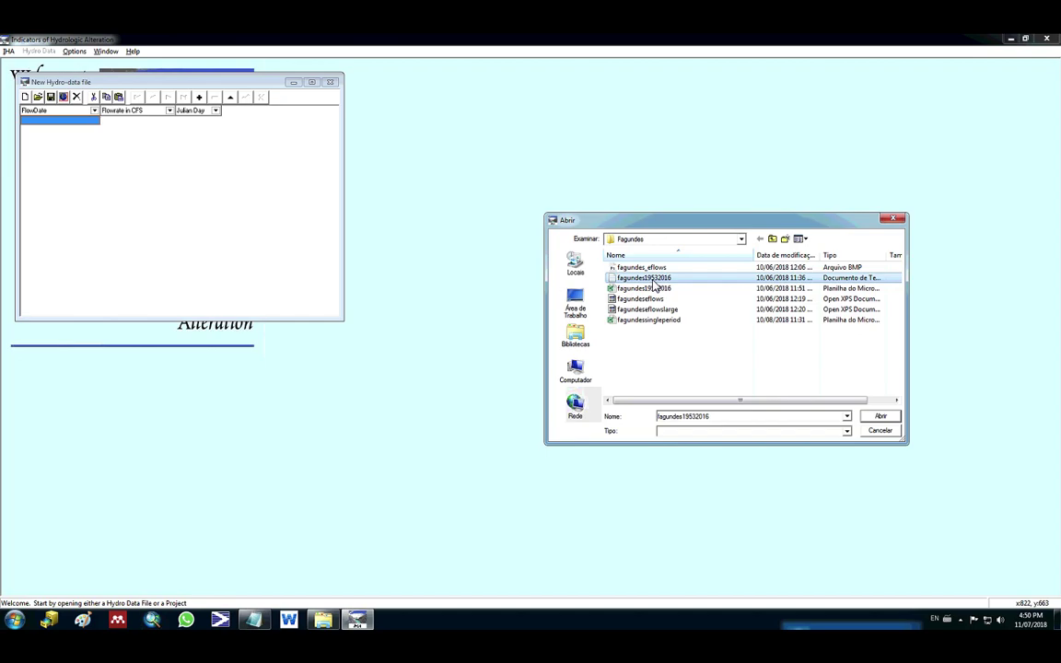
click(880, 417)
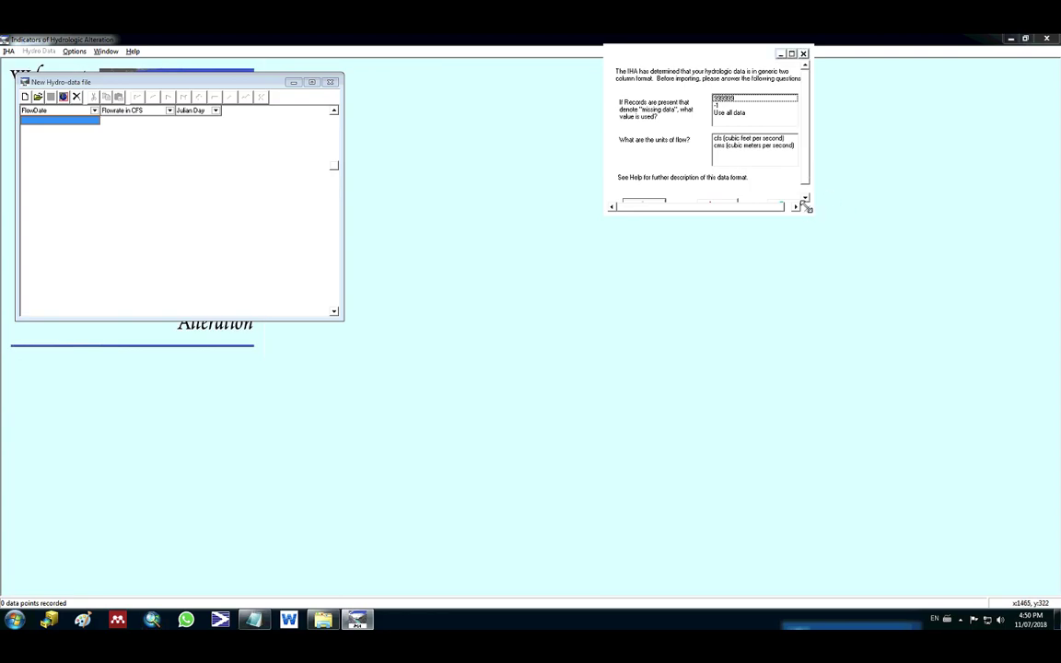
Complete the import with -1 as the missing-data value and cms (cubic meters per second) as flow units, reviewing the import message log.
drag(806, 208, 898, 297)
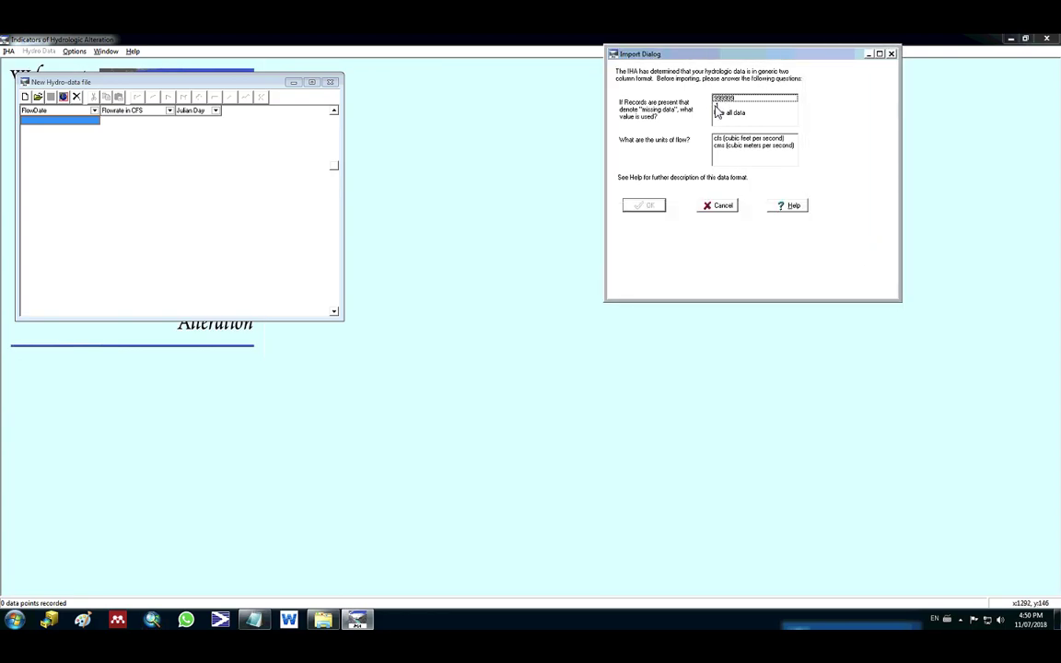
click(720, 106)
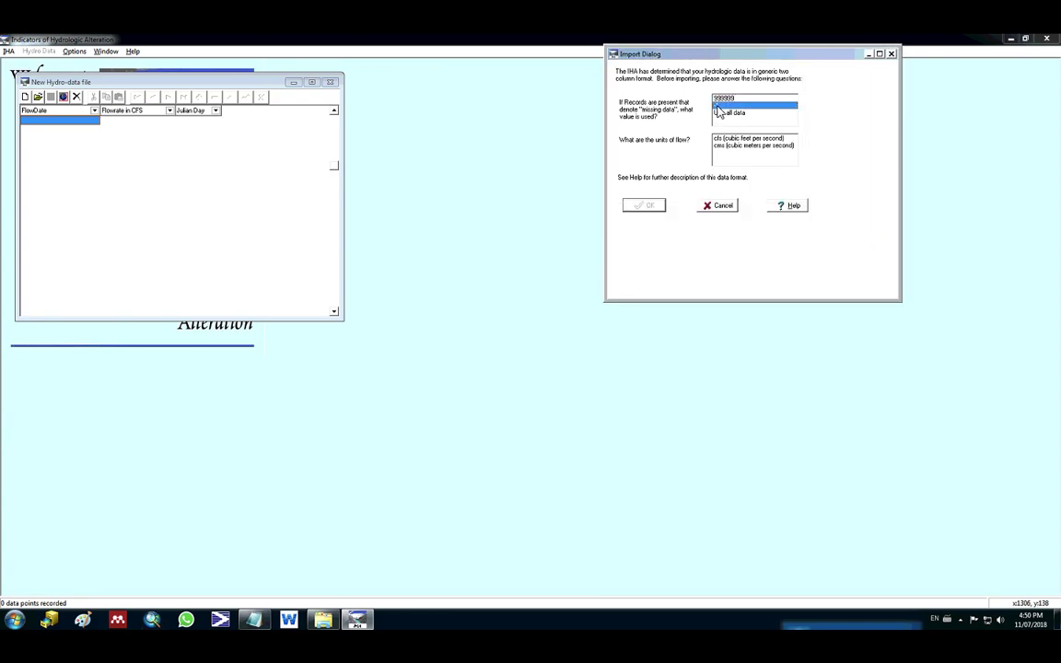
click(764, 146)
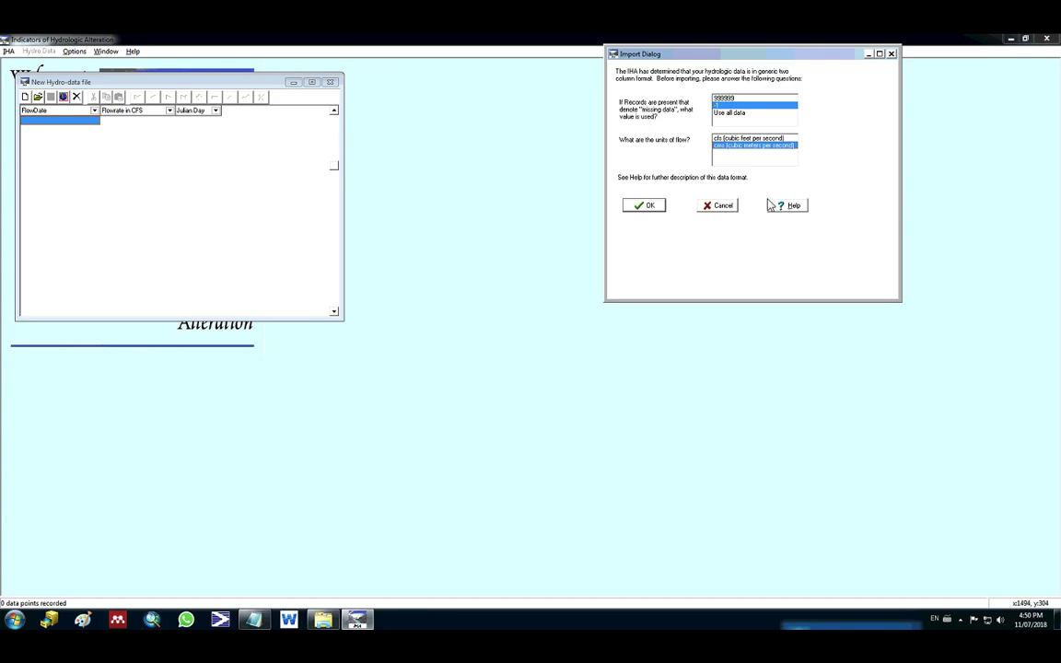
click(649, 205)
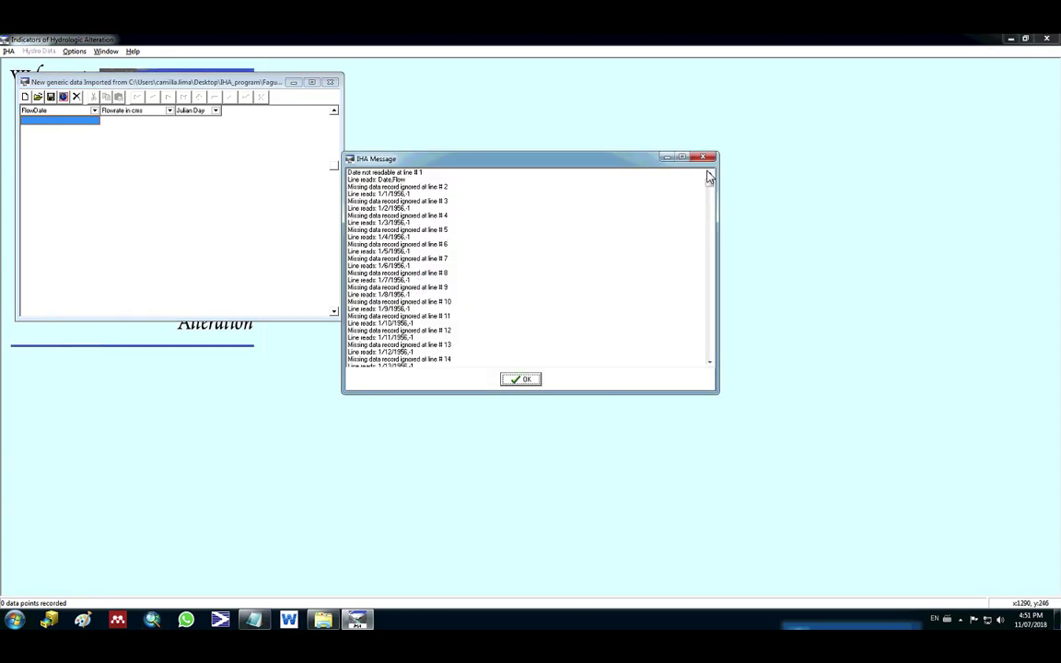
drag(713, 182, 703, 356)
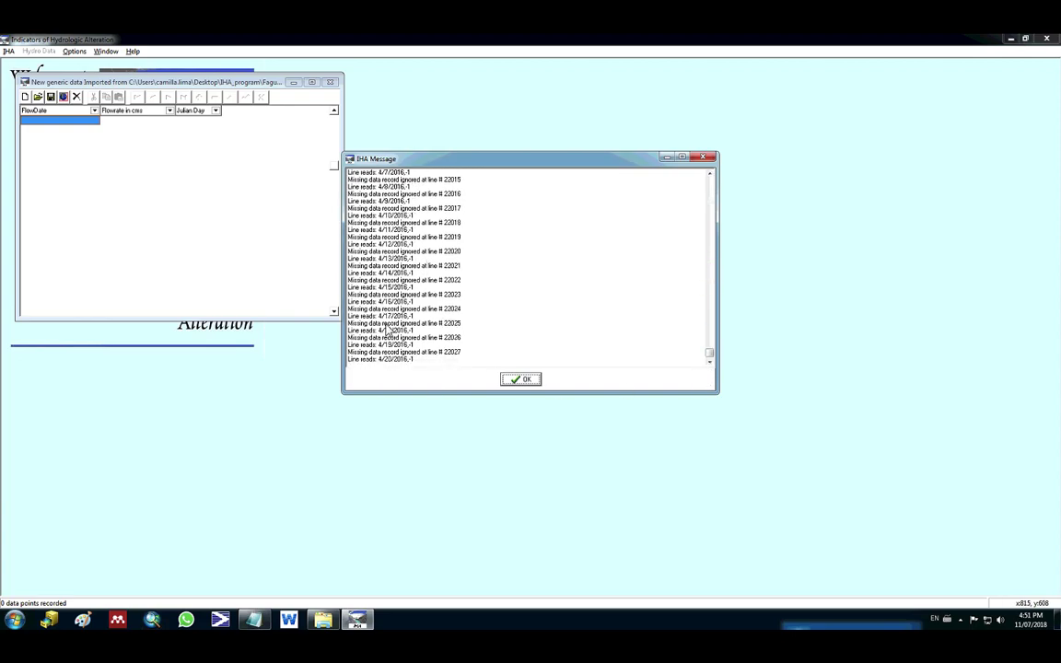
click(512, 381)
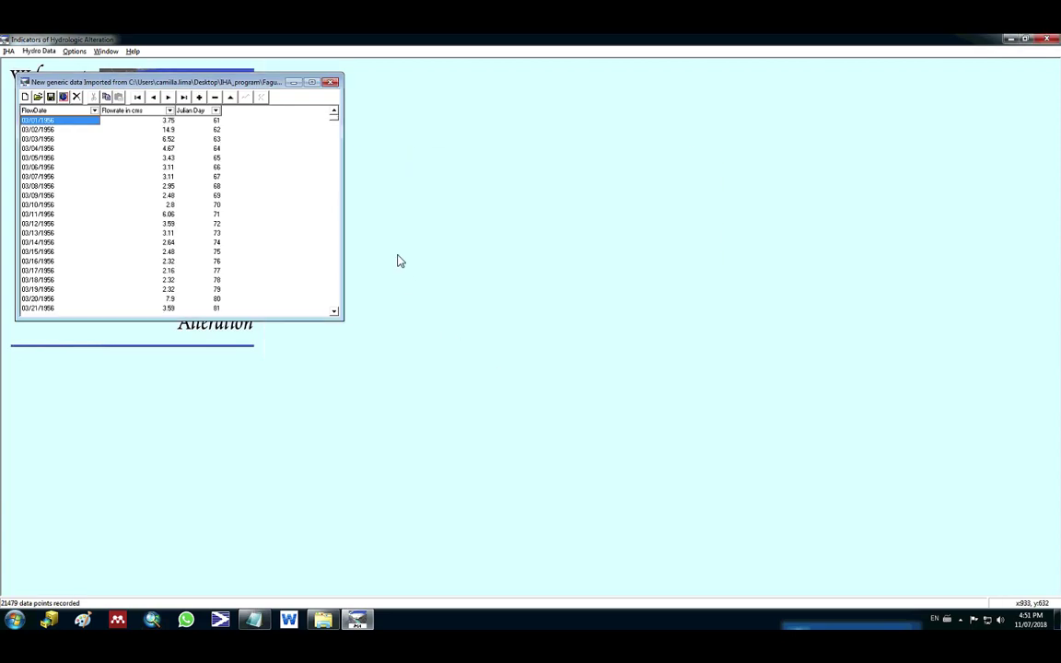
Save the imported flow data as a hydro data file named Video and close it.
click(52, 98)
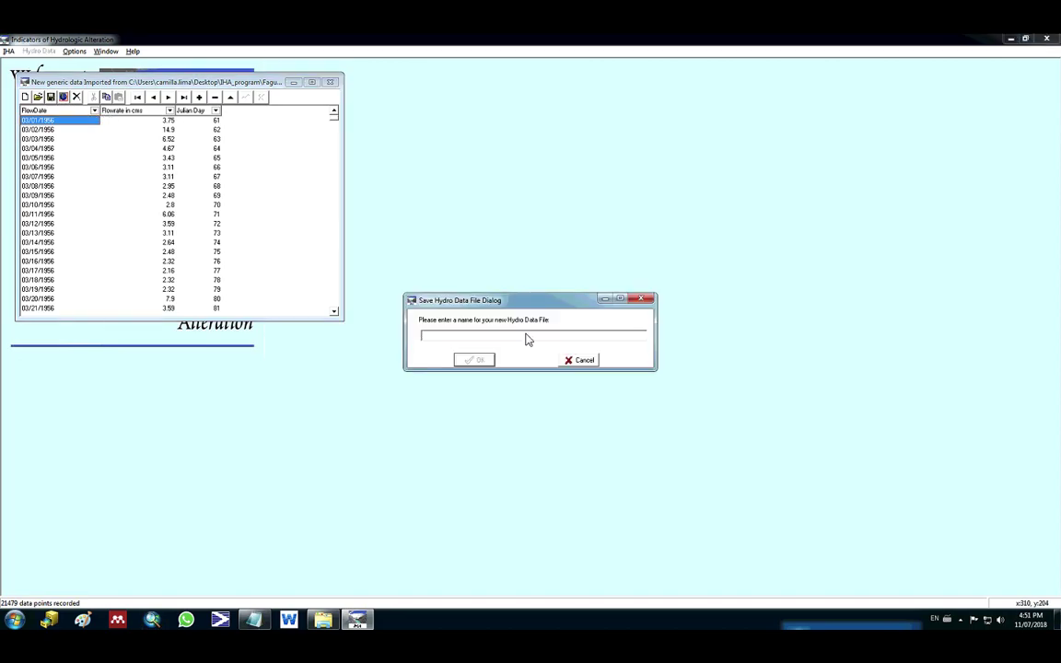
text(Video)
drag(455, 335, 393, 331)
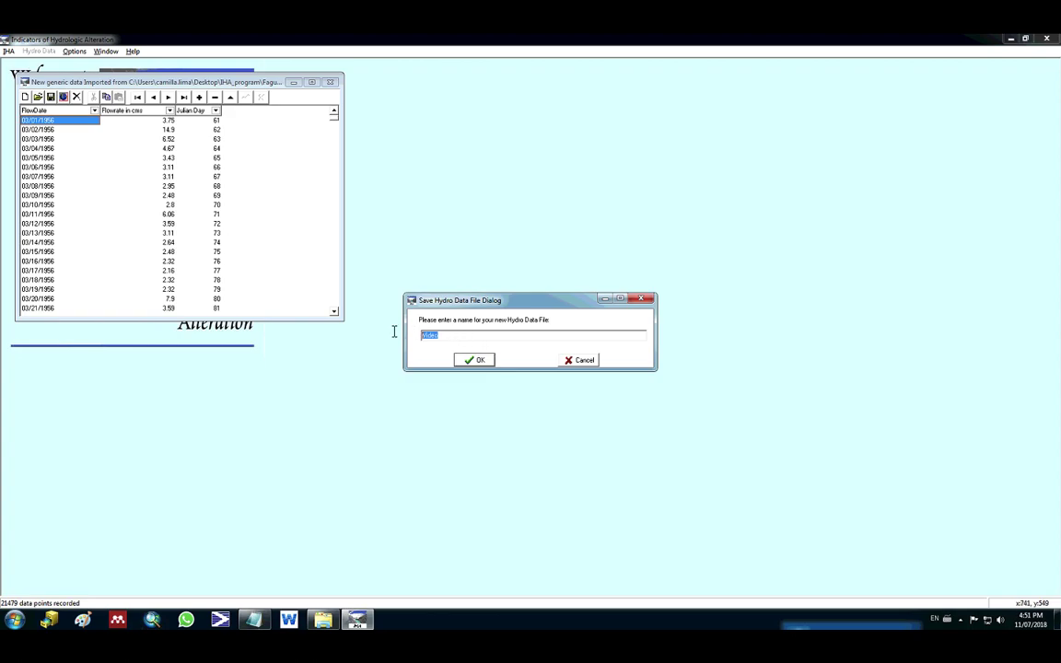
click(484, 361)
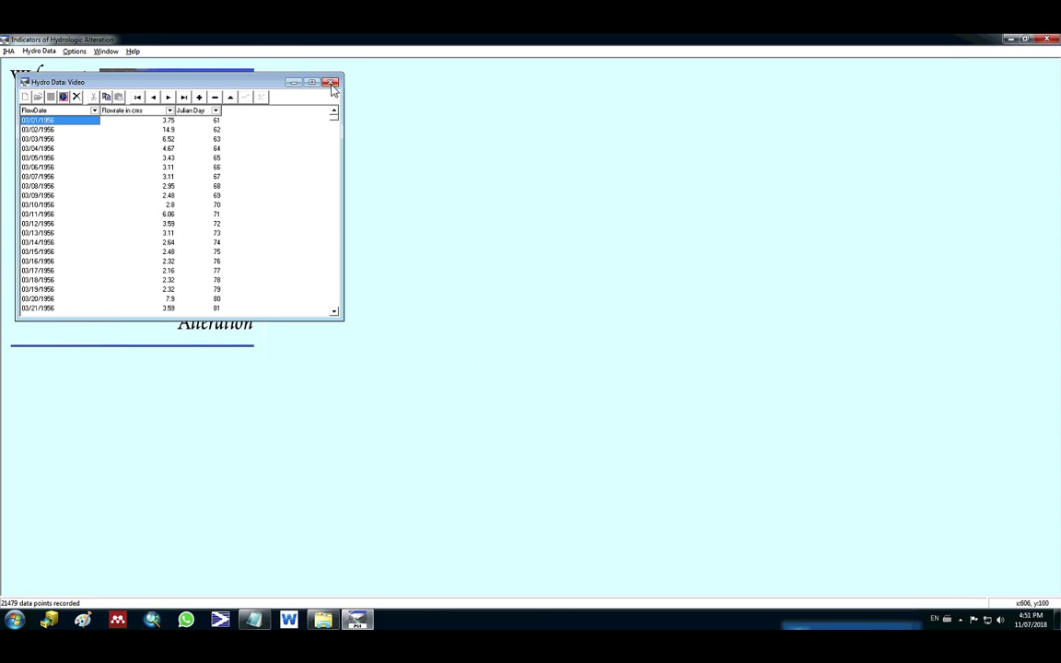
click(331, 84)
Start a new project that uses the Video hydro data file.
click(7, 51)
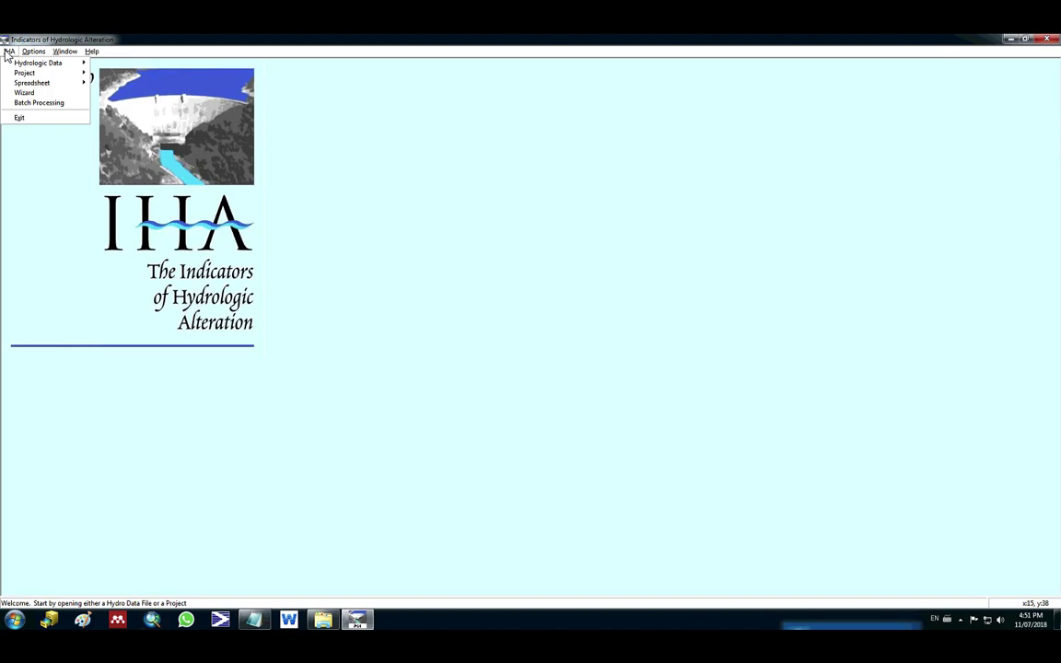
mouse_move(39, 74)
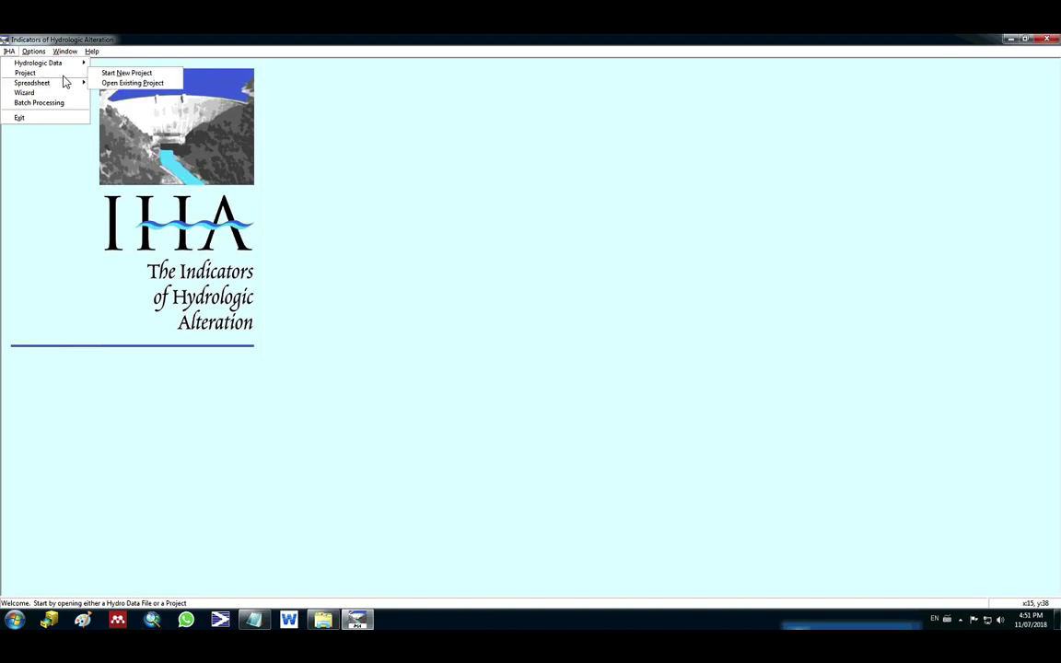
click(120, 74)
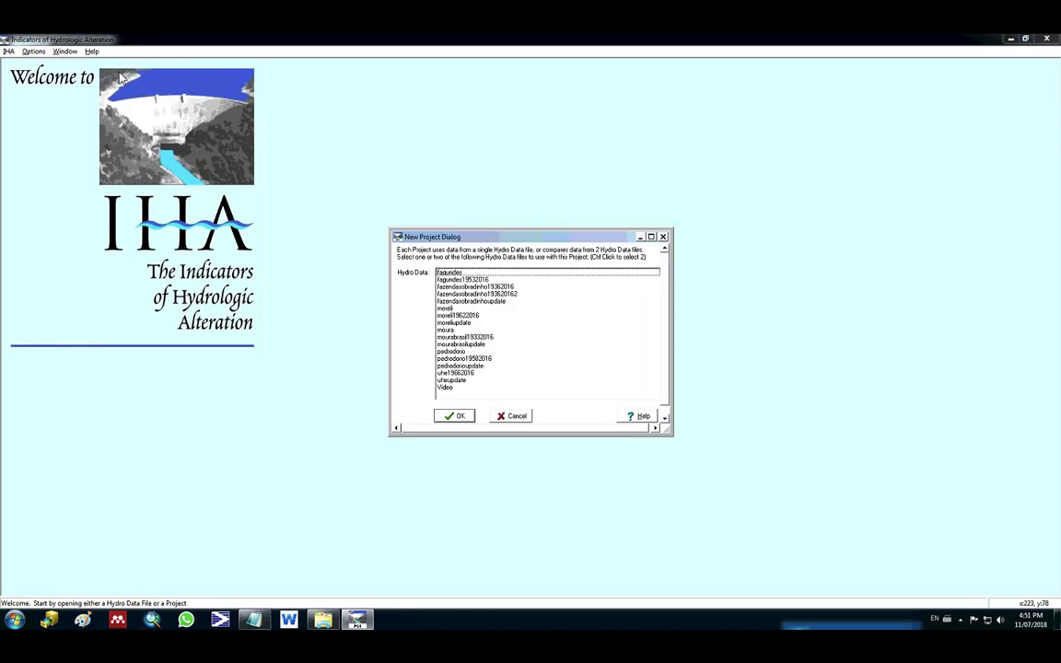
click(446, 387)
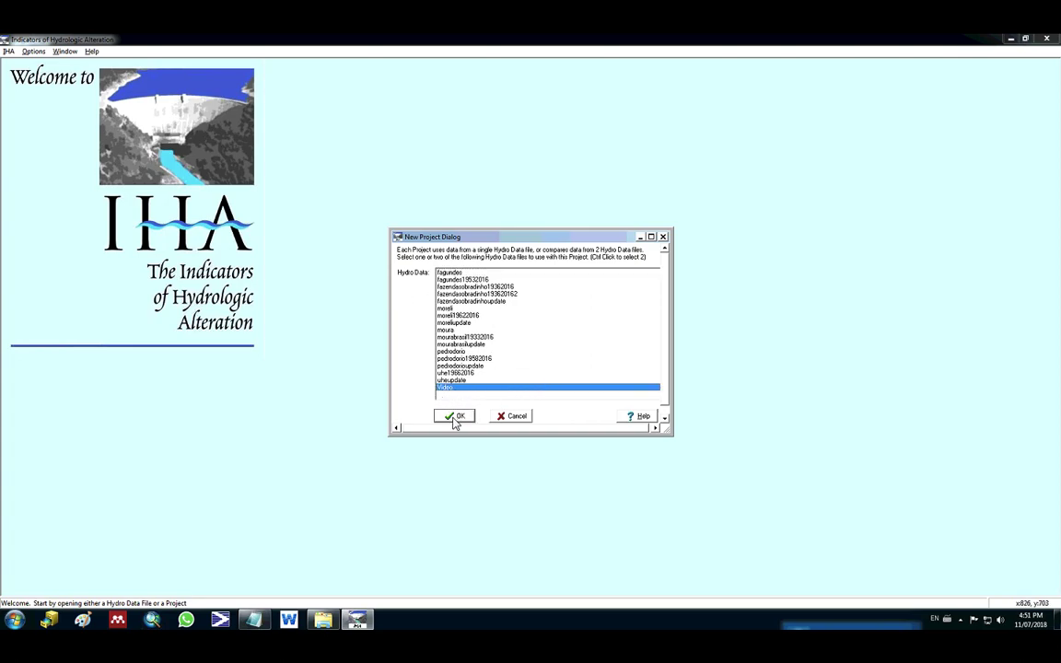
click(454, 419)
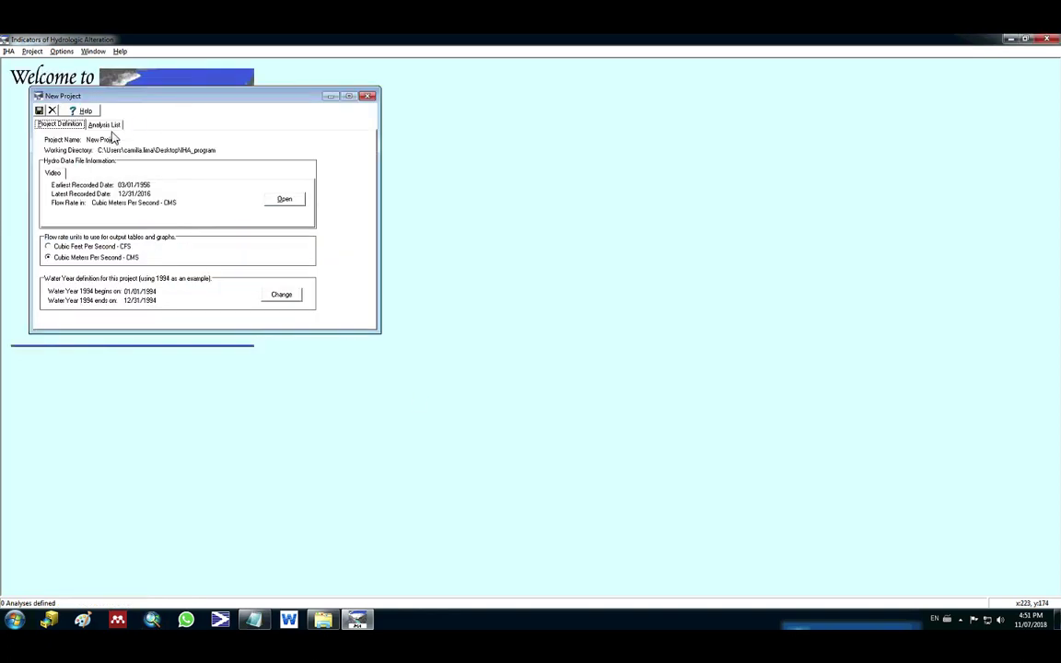
Start a new analysis with the analysis wizard and name it Video.
click(105, 125)
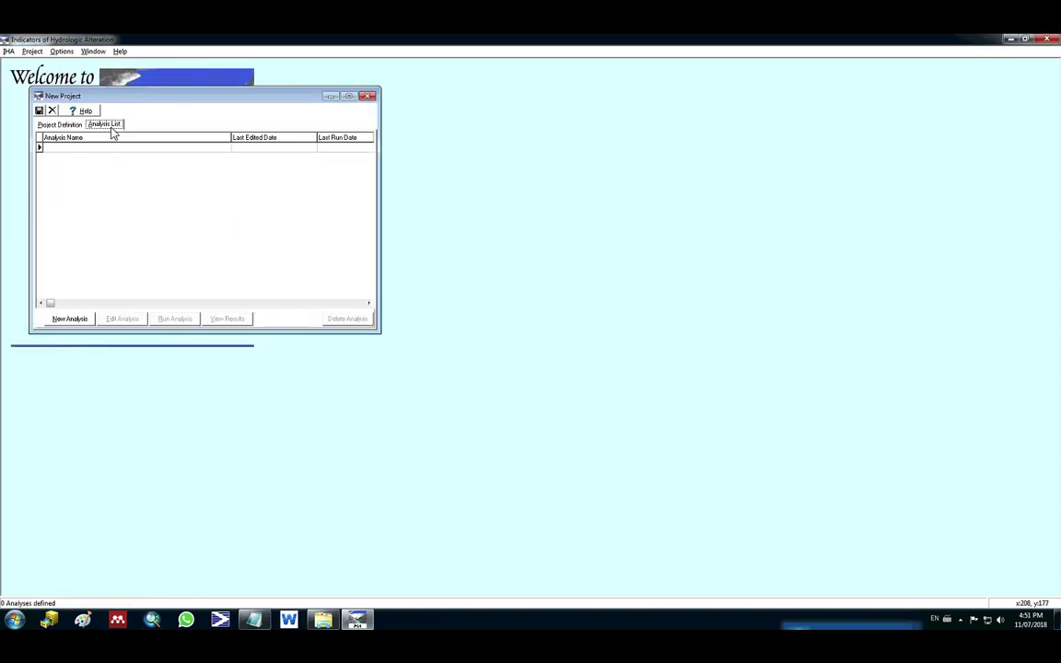
click(74, 319)
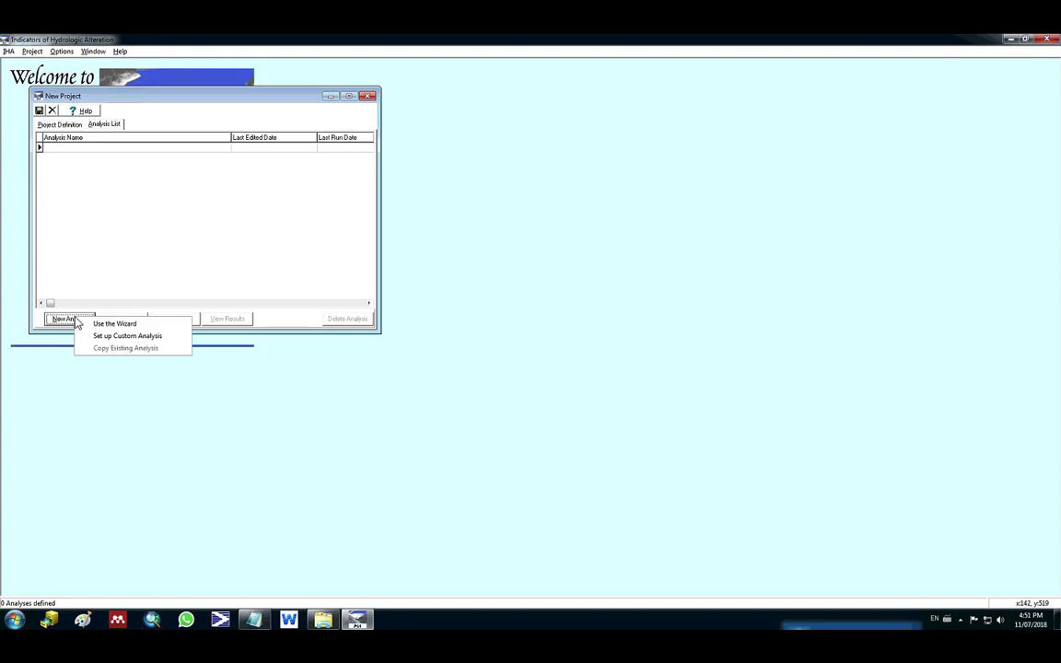
click(165, 326)
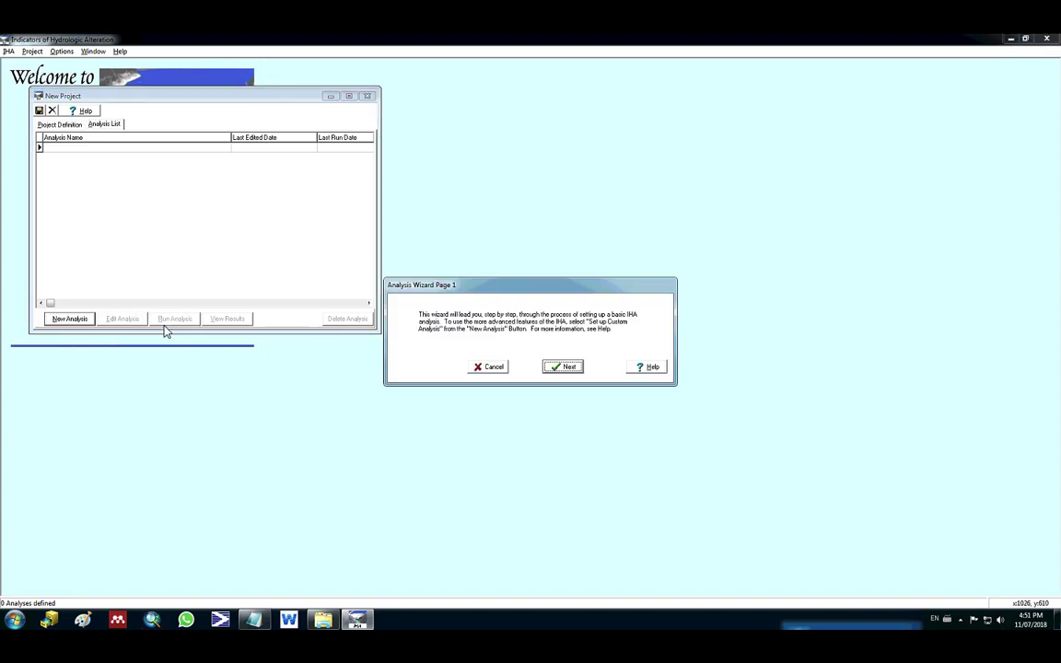
click(566, 369)
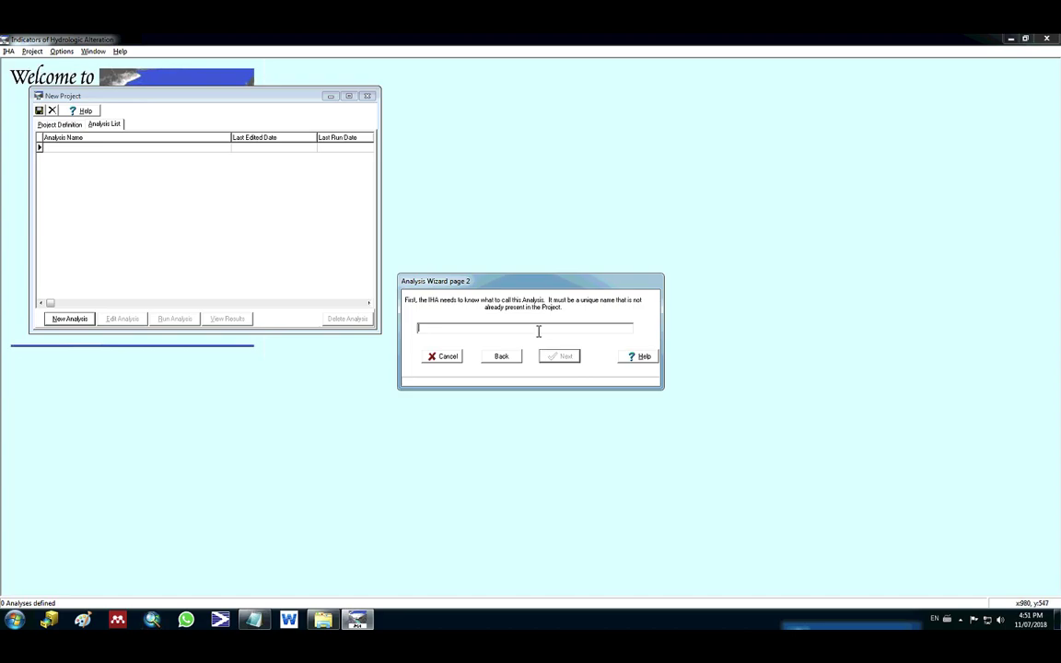
text(Video)
drag(538, 329, 407, 332)
click(558, 358)
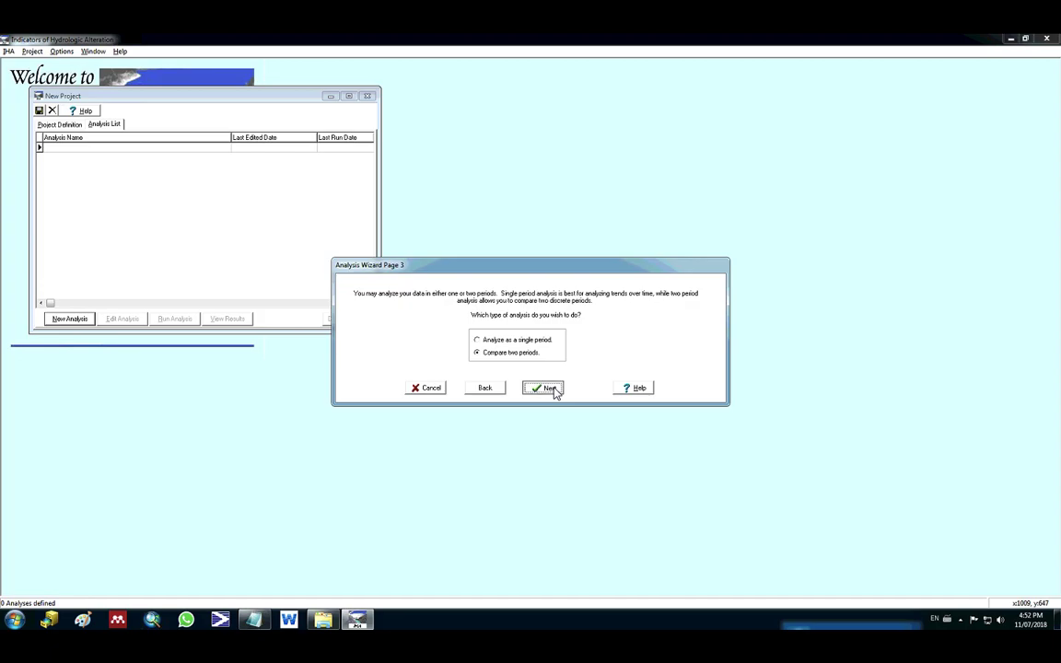
Compare two periods with 1991 as the impact year, using 1956-1990 as pre-impact and 1991-2016 as post-impact.
click(553, 390)
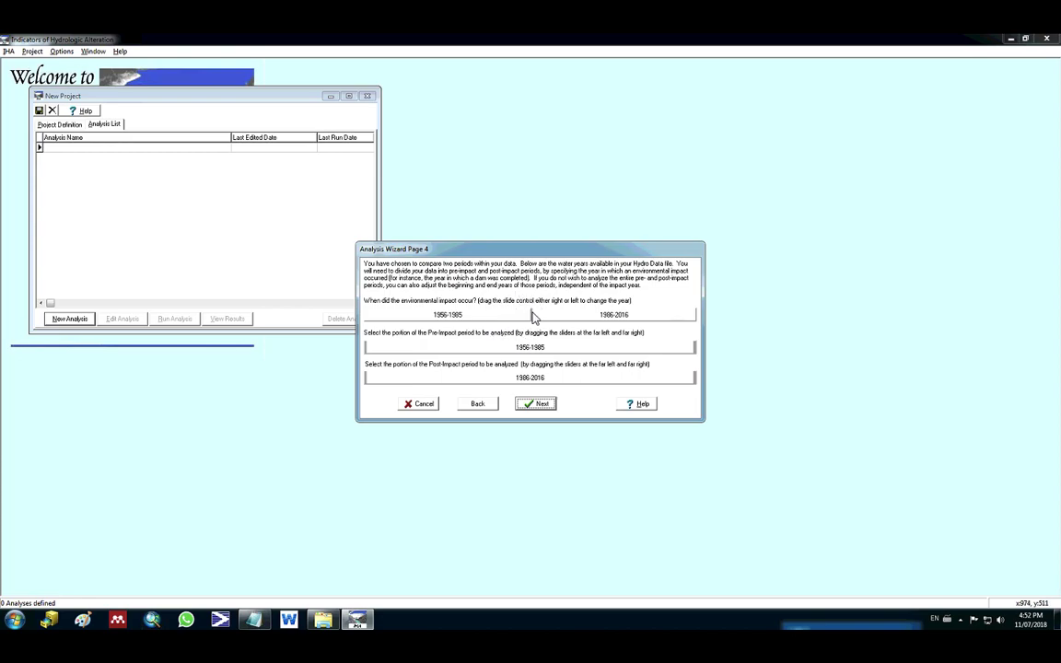
drag(530, 313, 560, 313)
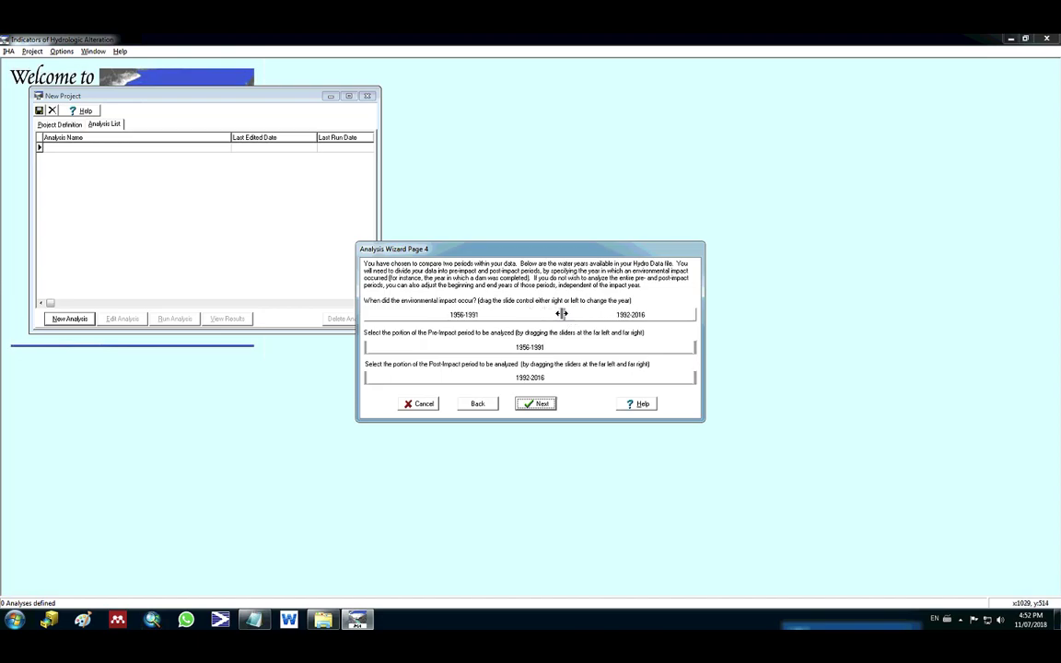
drag(561, 314, 559, 314)
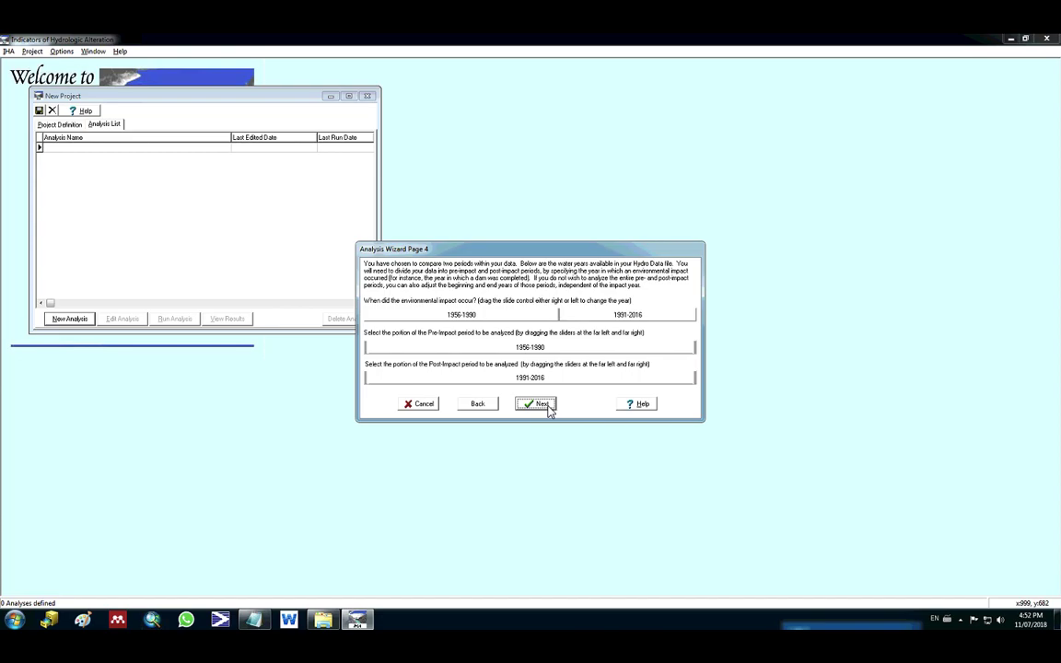
click(543, 404)
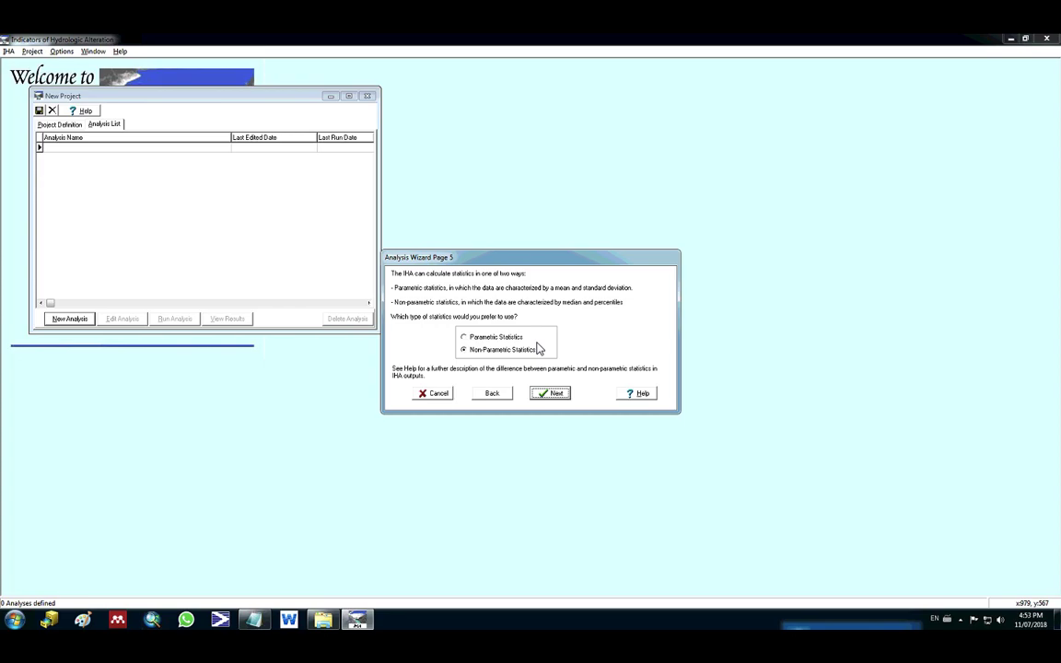
Choose parametric statistics, keep Video as the output title and save the analysis.
click(516, 340)
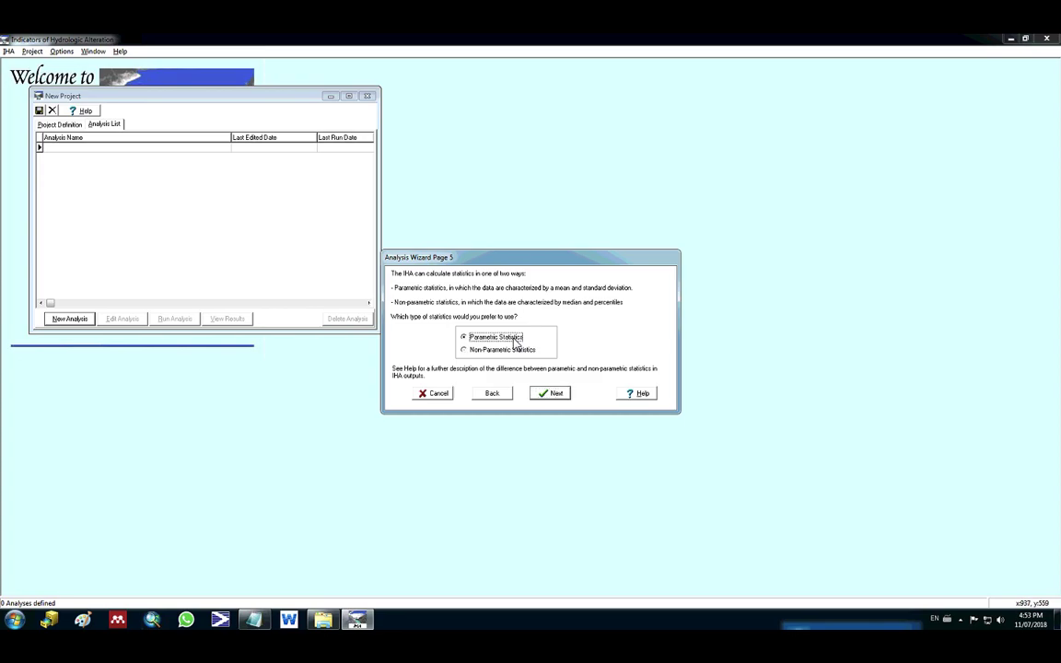
click(560, 396)
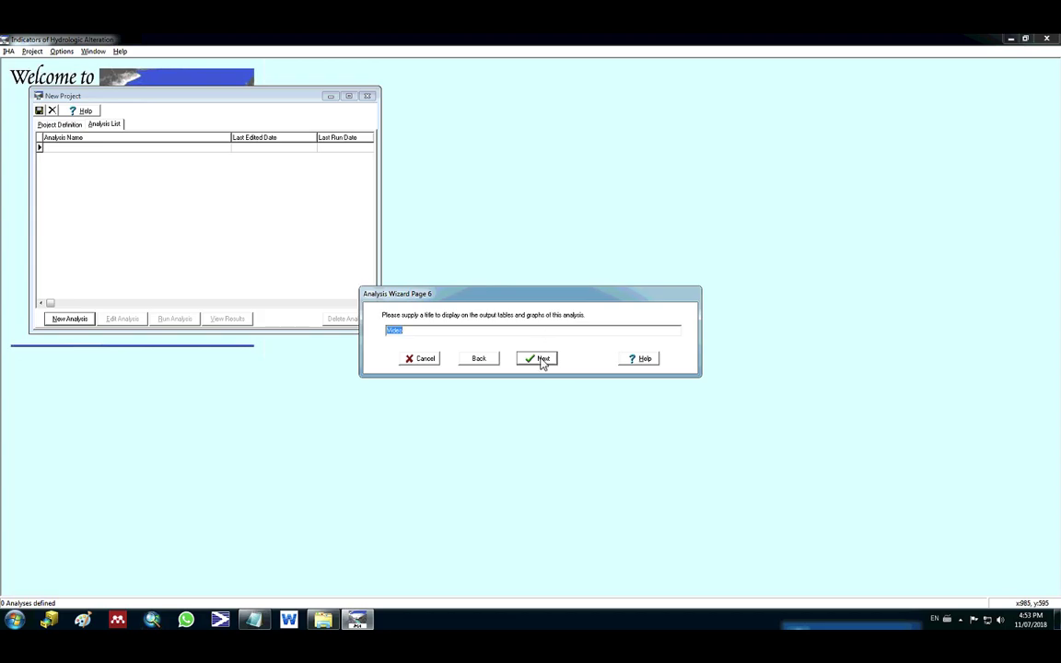
click(543, 359)
click(545, 407)
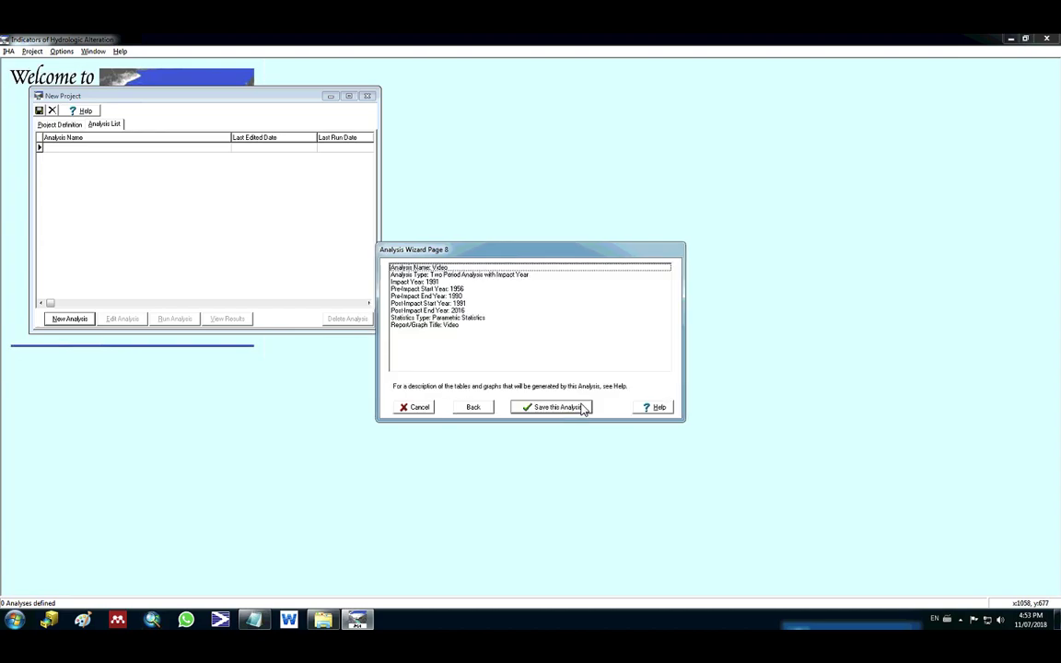
click(581, 407)
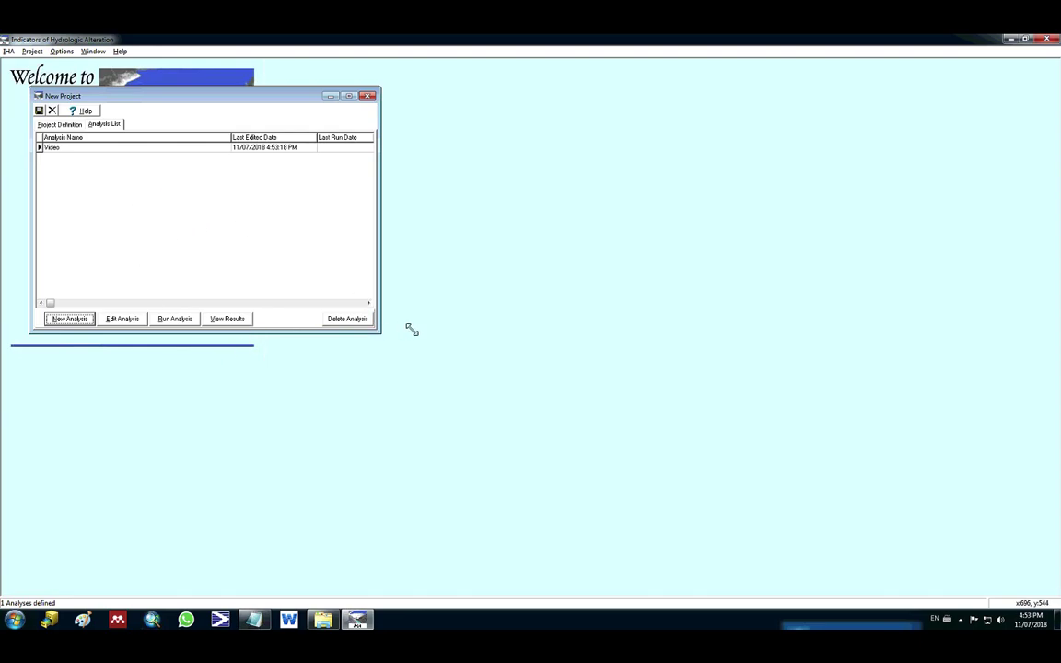
Widen the project window and run the Video analysis, saving the project under the name Video.
drag(412, 330, 501, 323)
click(177, 312)
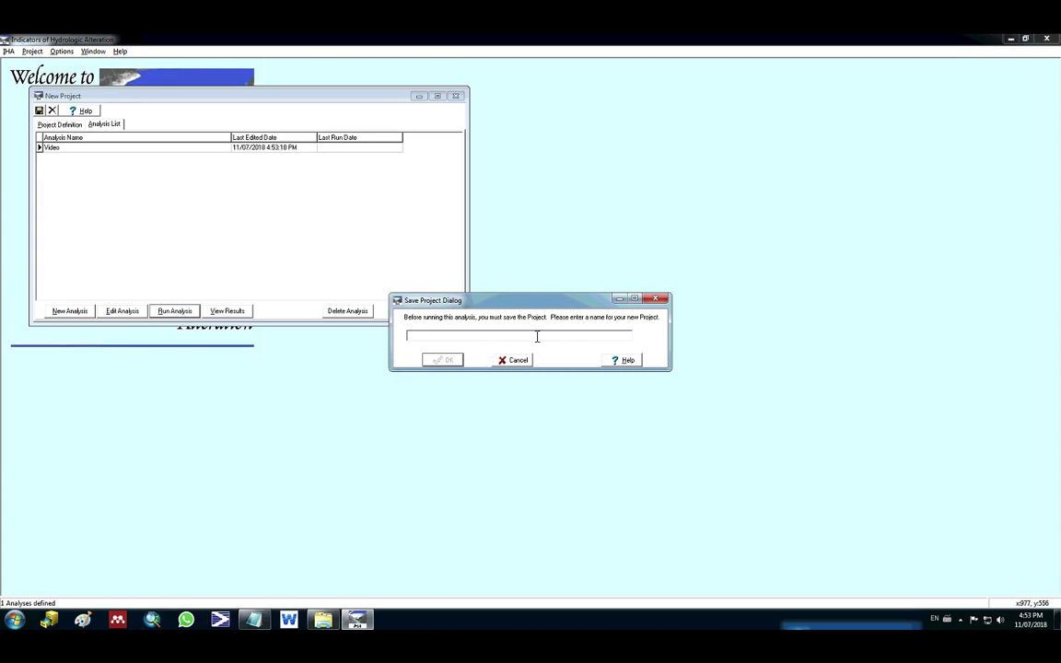
text(Video)
click(446, 360)
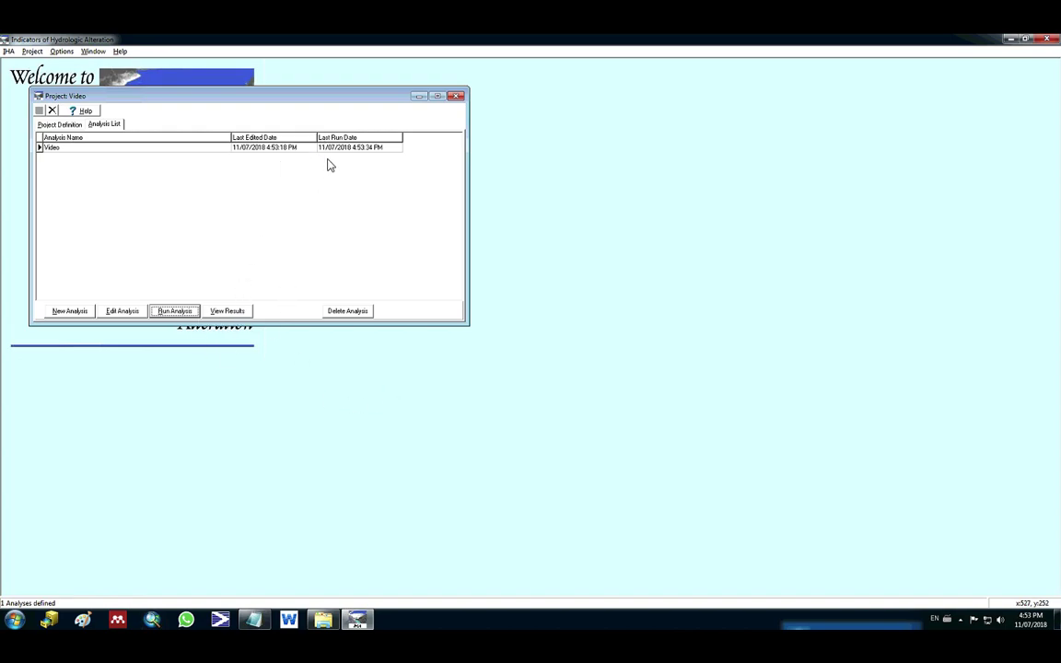
Open the analysis result tables and examine the annual summary statistics and the parametric scorecard.
click(240, 313)
click(274, 320)
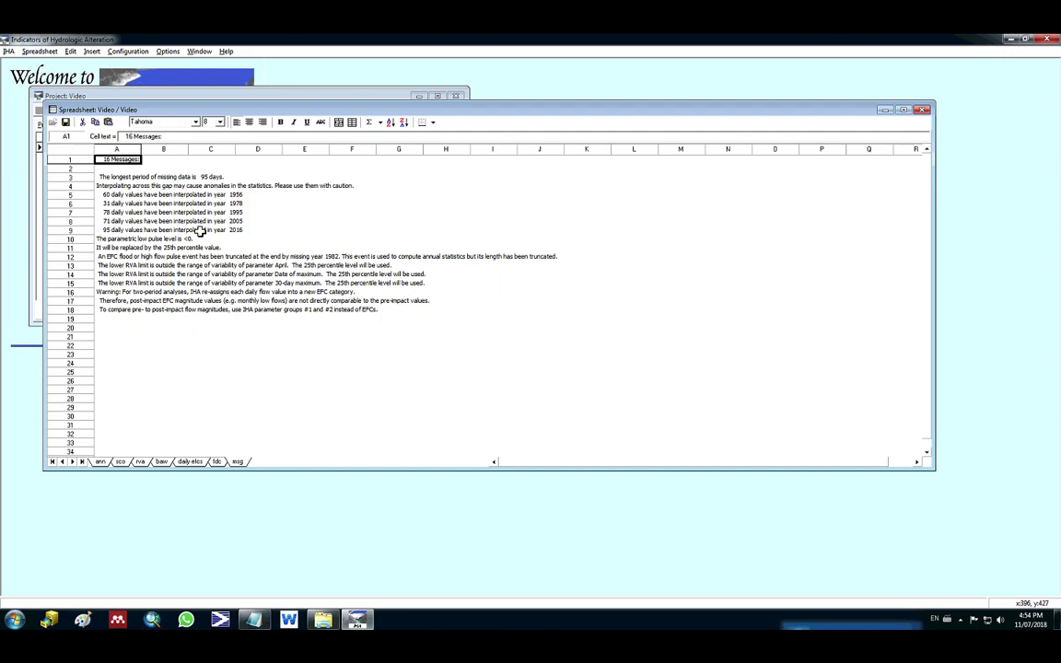
click(98, 461)
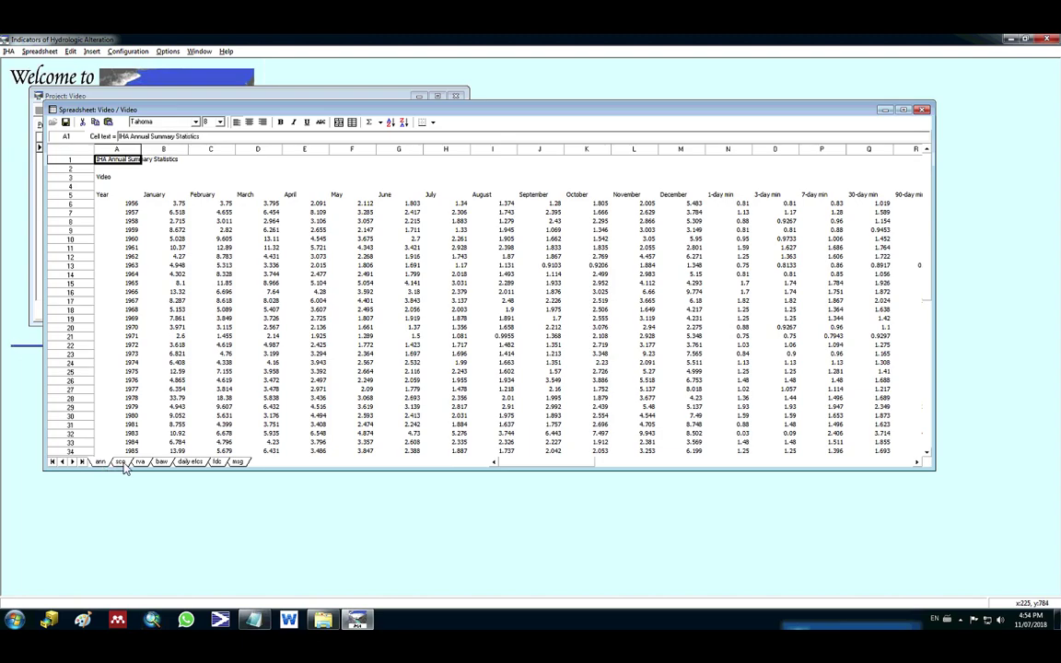
click(121, 461)
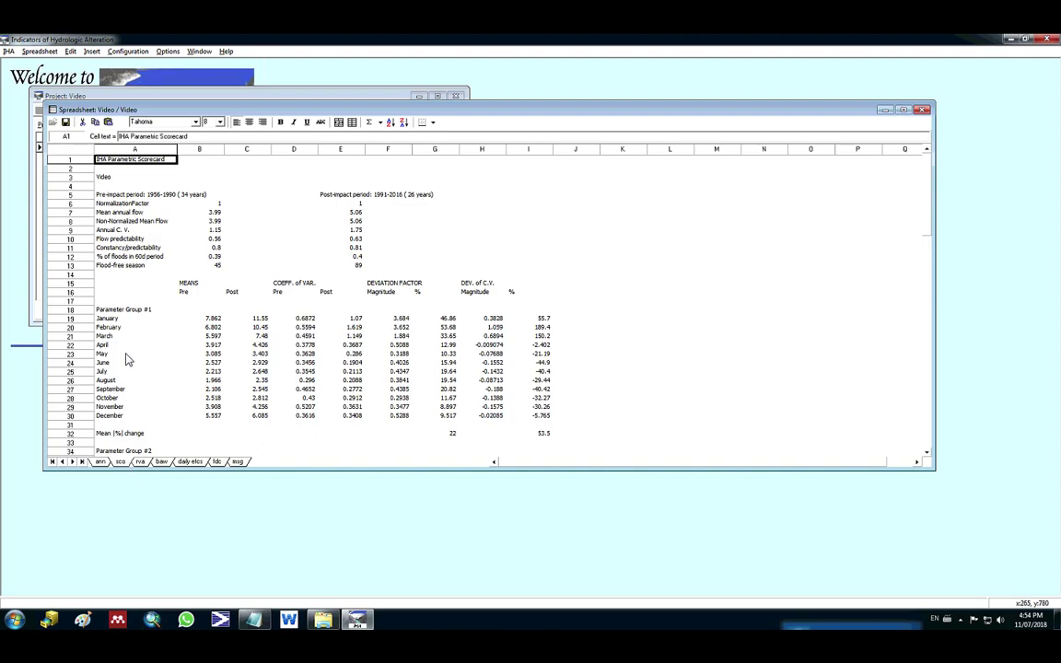
scroll(128, 359, down, 20)
scroll(133, 355, up, 10)
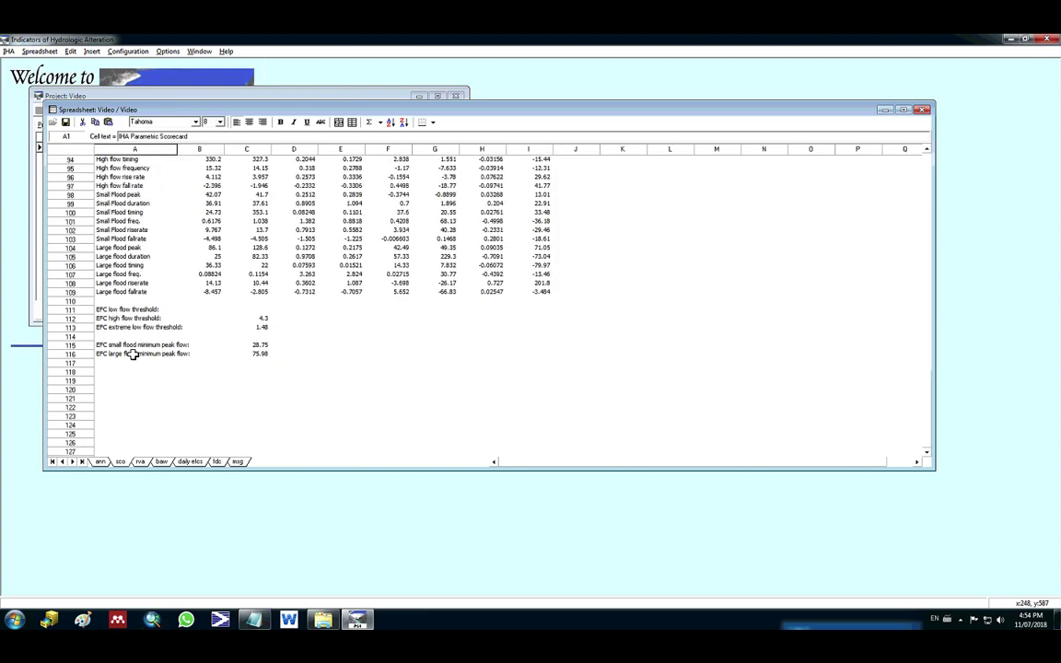
scroll(132, 355, up, 20)
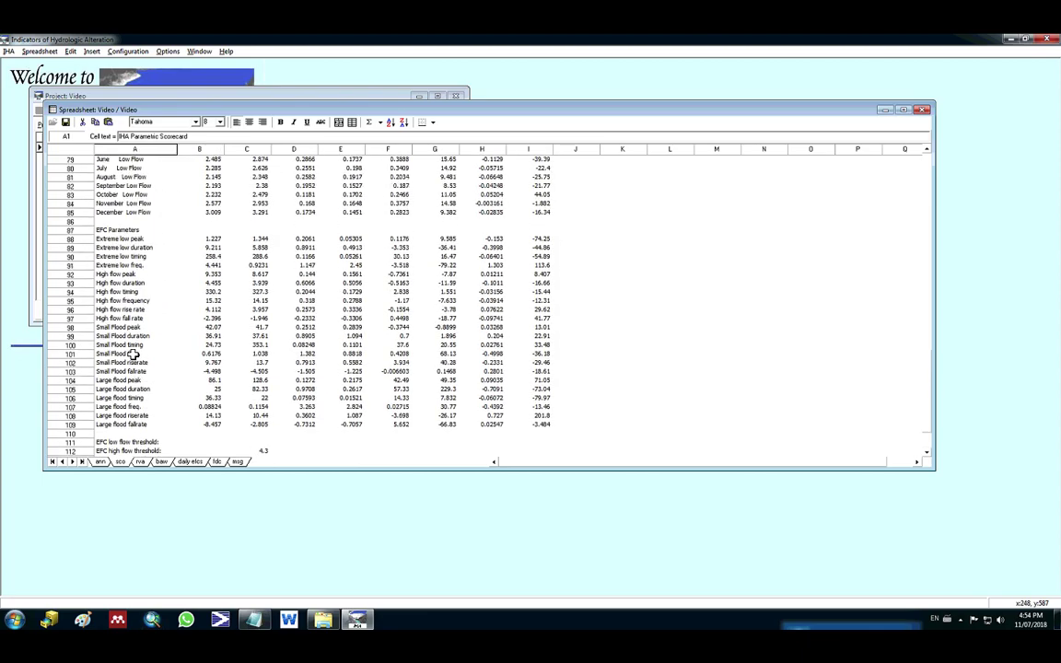
Review the RVA scorecard, box-and-whisker, daily EFC, flow duration curve and message sheets.
click(141, 461)
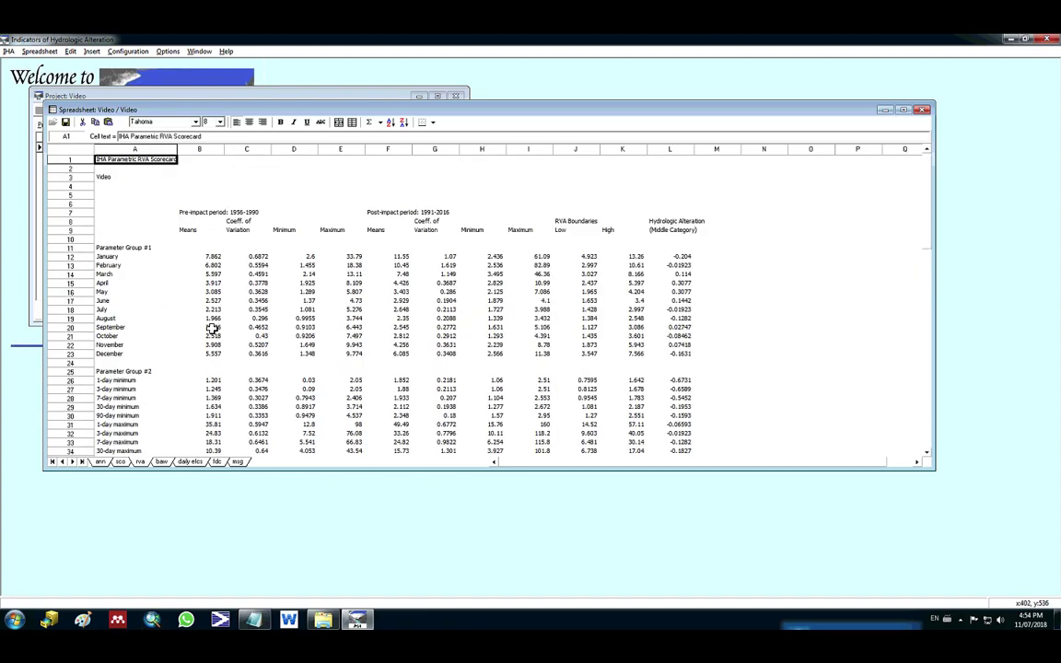
click(161, 463)
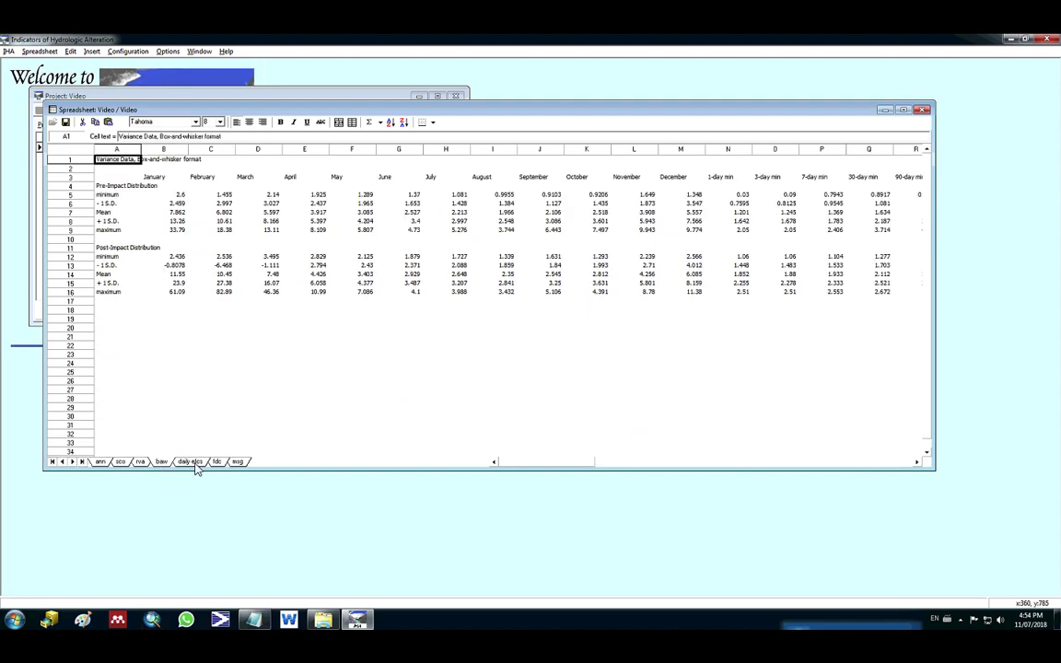
click(190, 461)
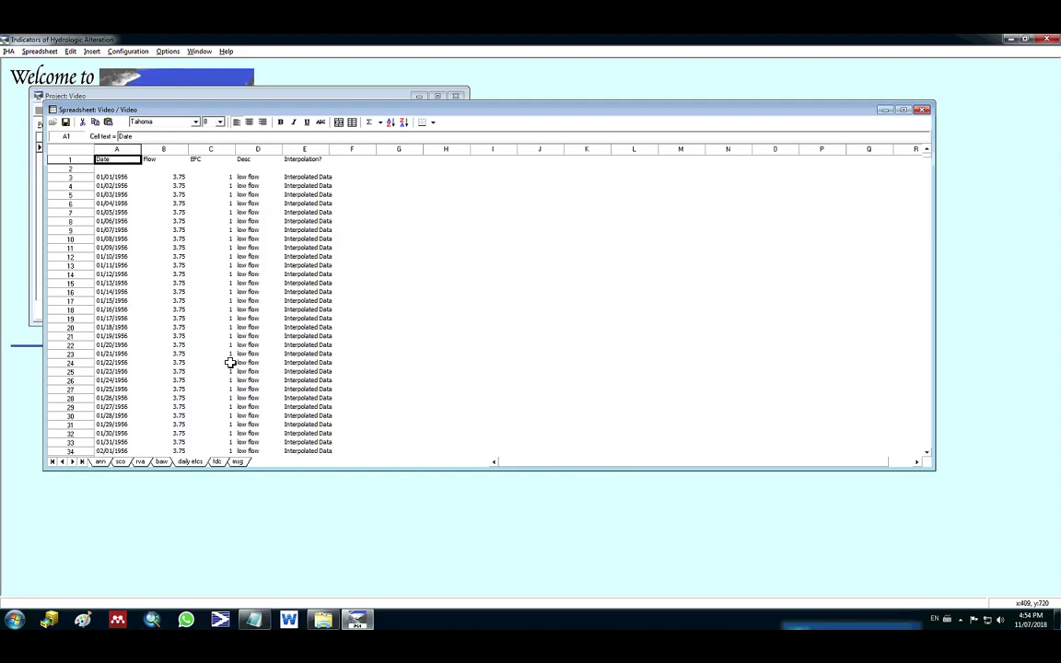
click(219, 462)
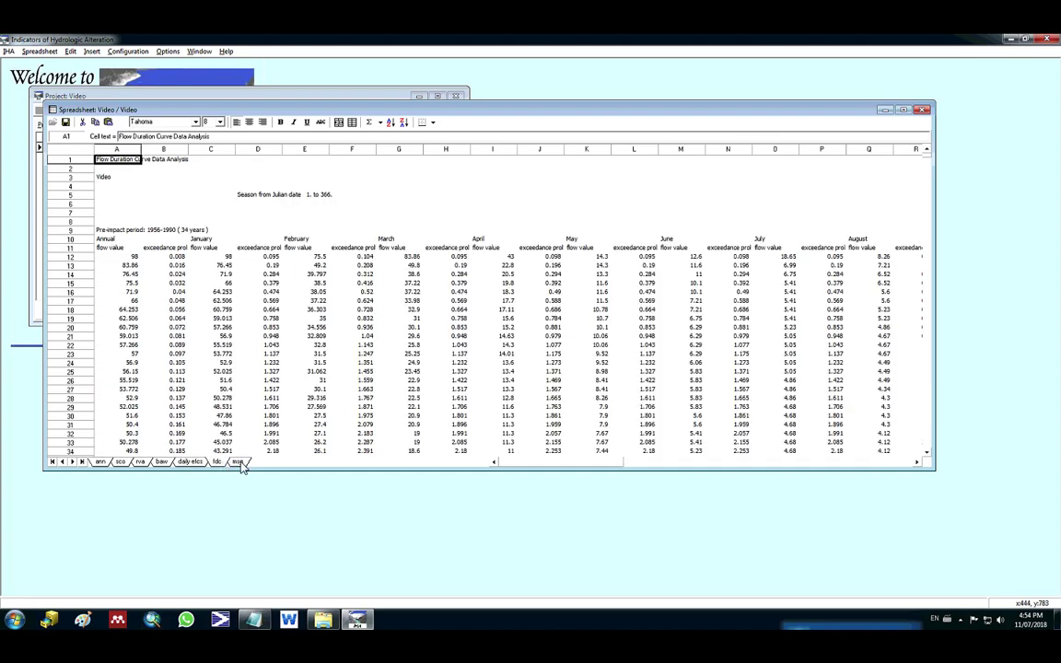
click(239, 462)
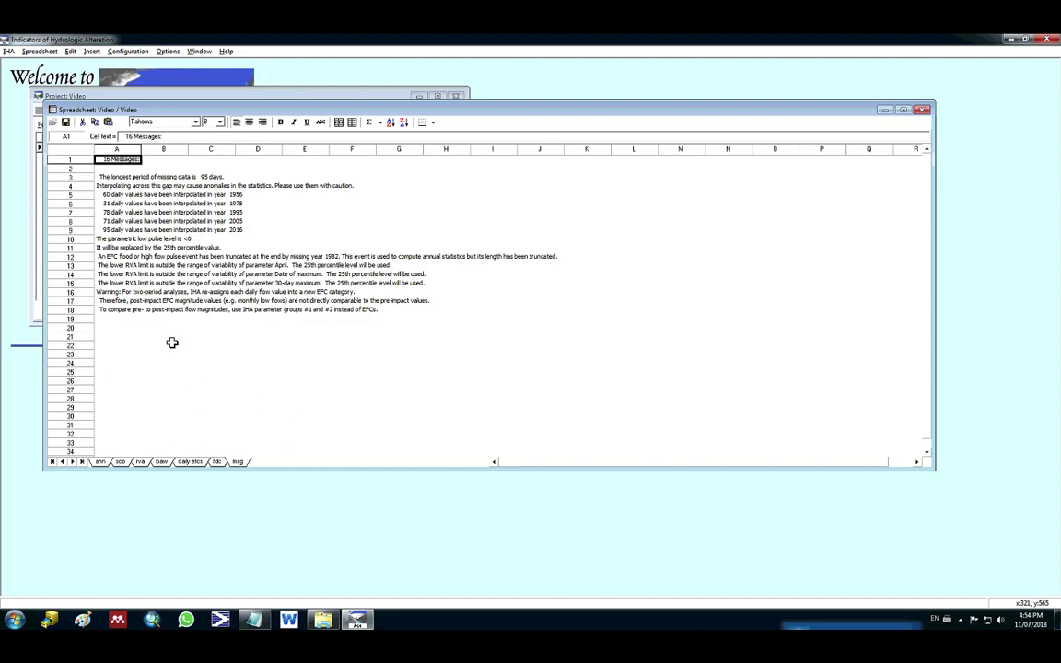
Save the result tables as an Excel file named Video in the IHA_program folder and close the spreadsheet.
click(66, 123)
click(530, 351)
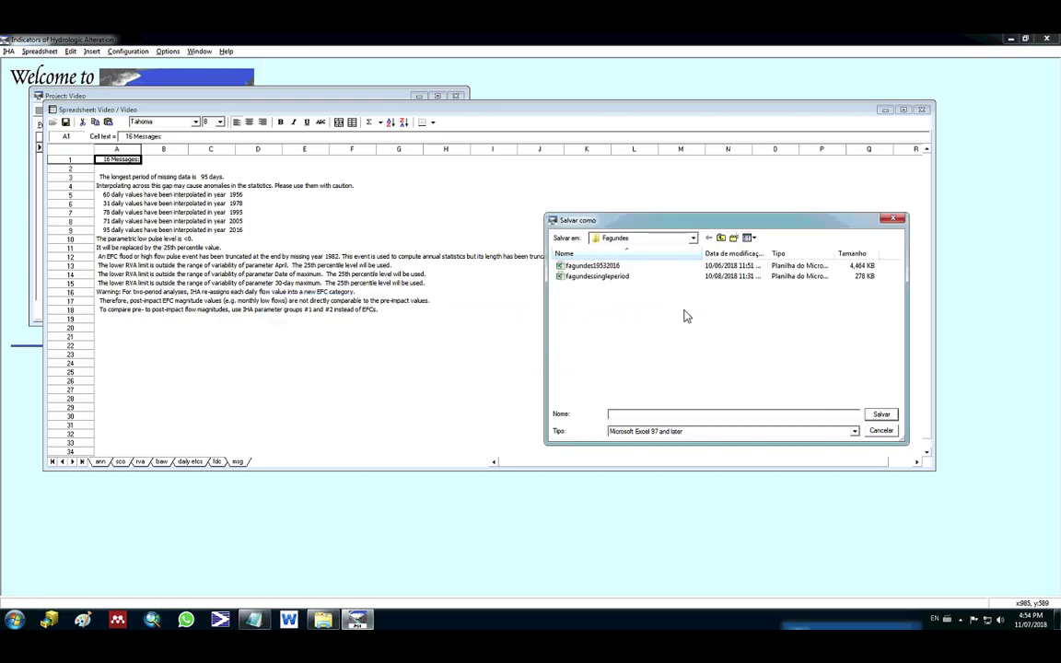
click(709, 238)
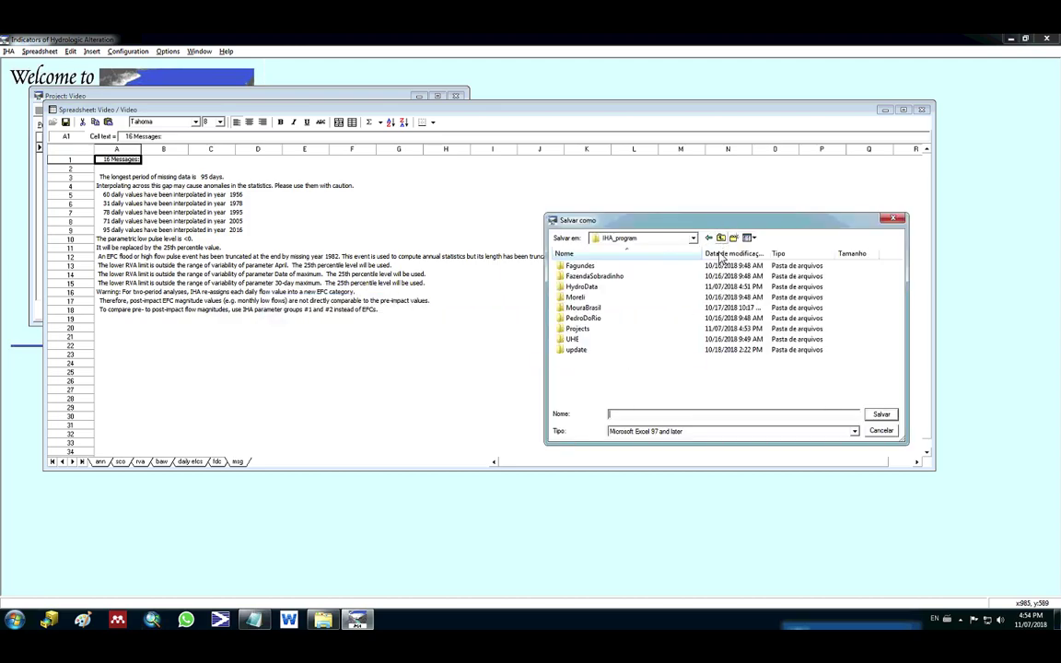
click(645, 414)
text(Video)
click(882, 416)
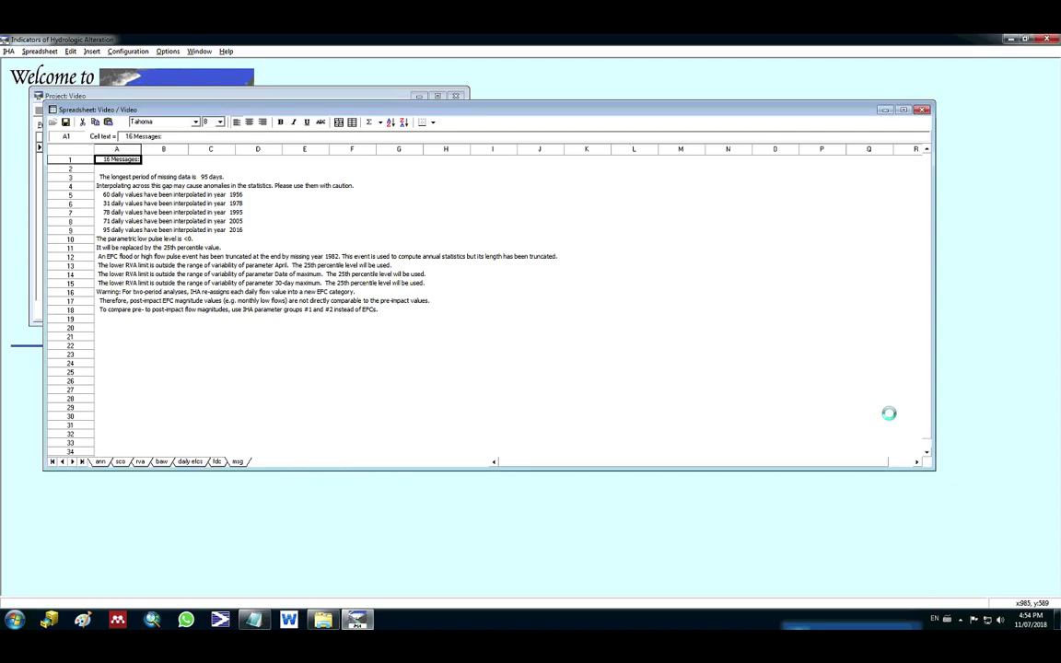
click(922, 110)
Create a graph of January monthly flows with the mean line and mean +/- 1 standard deviation shown.
click(227, 311)
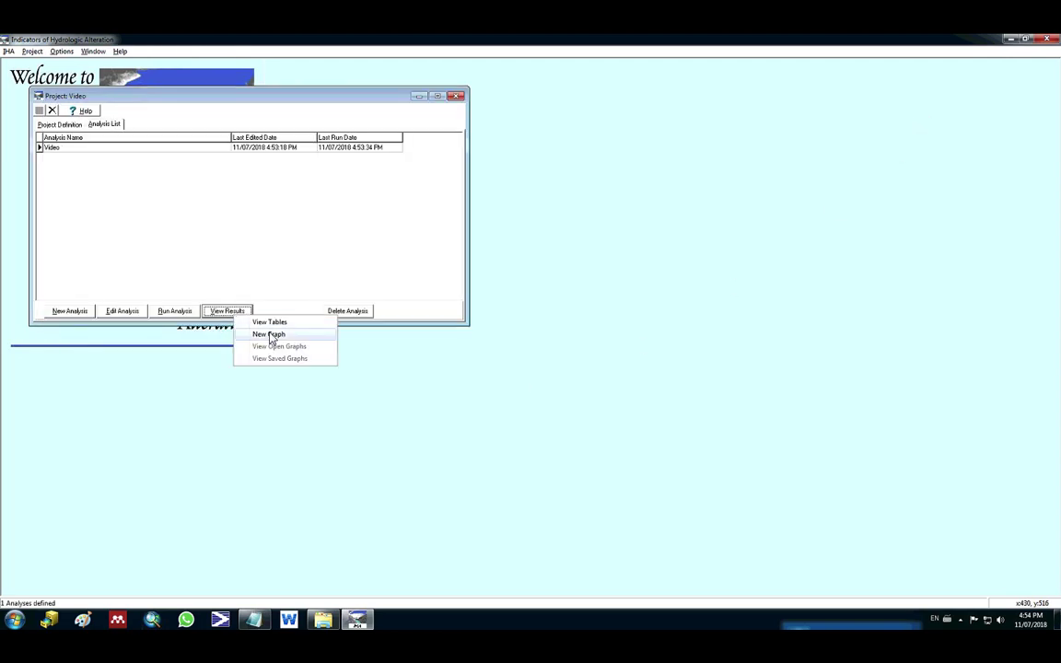
click(269, 334)
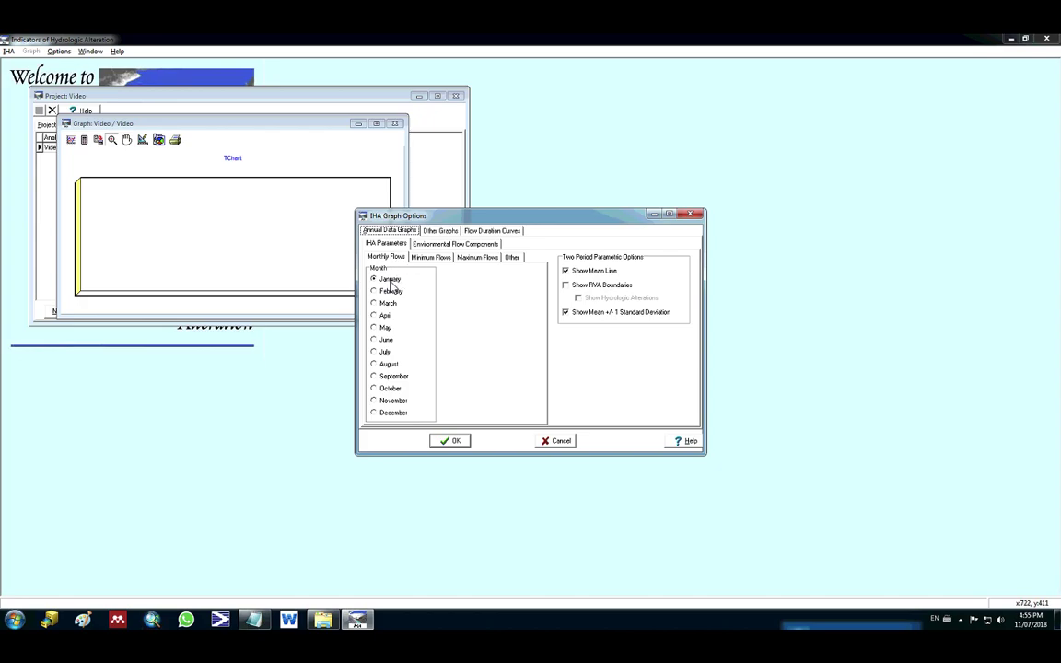
click(450, 441)
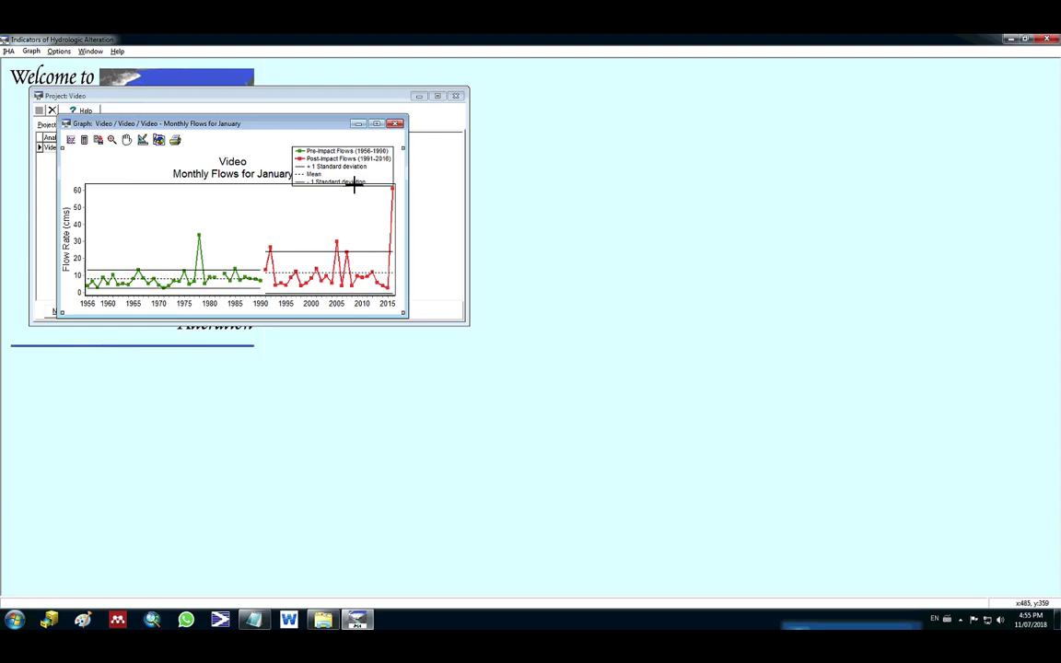
click(438, 97)
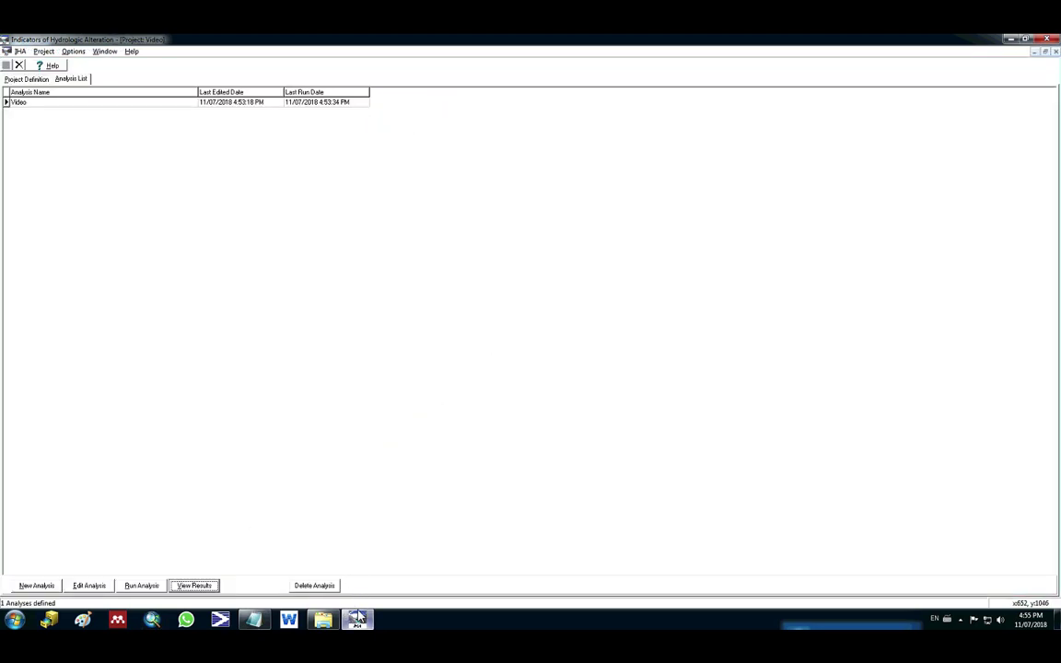
click(237, 436)
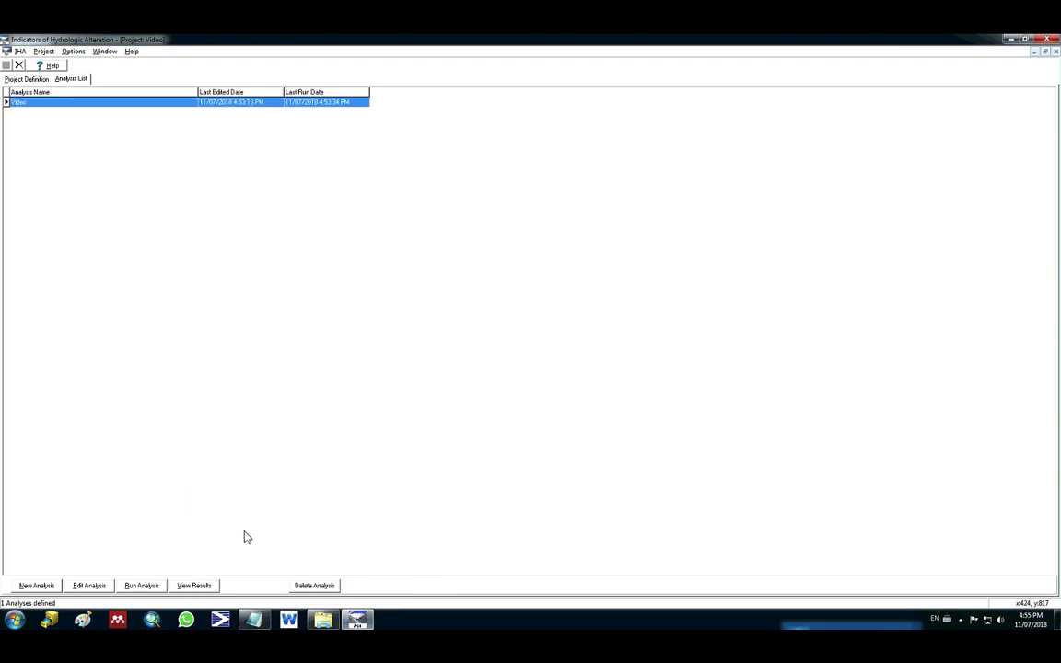
click(1045, 51)
Create a new graph of the 1-Day Minimum flows for the Video analysis and maximize its window.
click(228, 310)
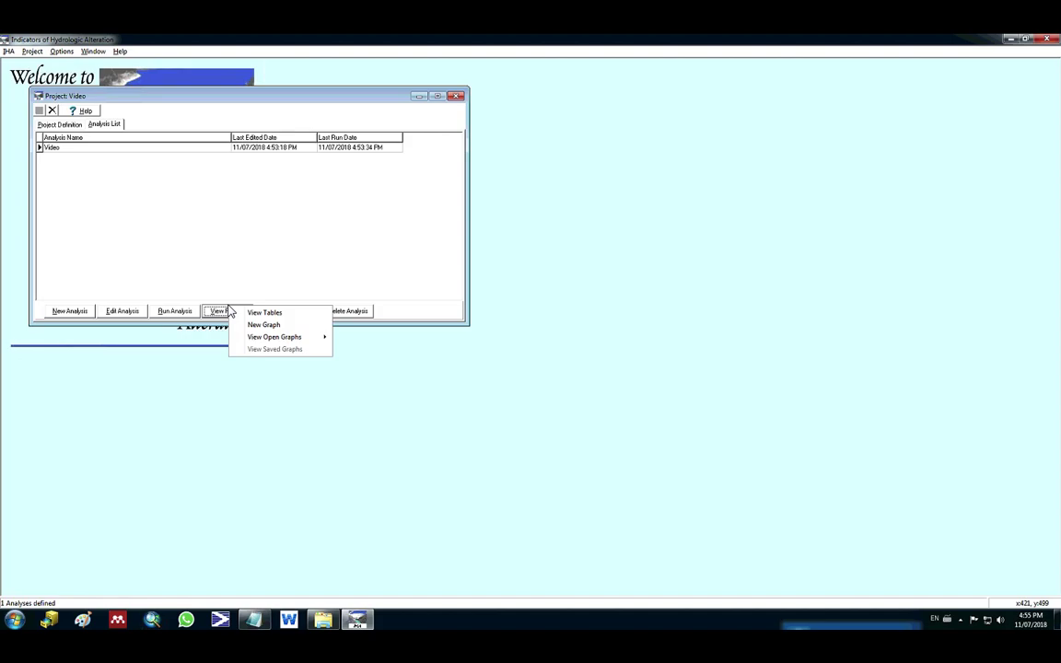
click(281, 325)
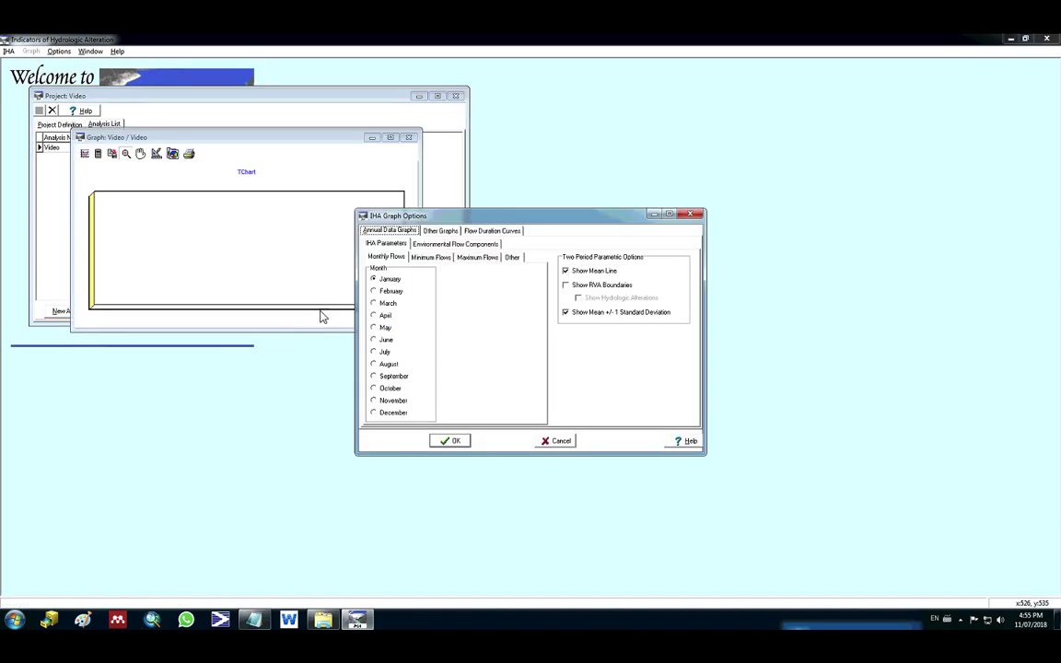
click(431, 257)
click(442, 440)
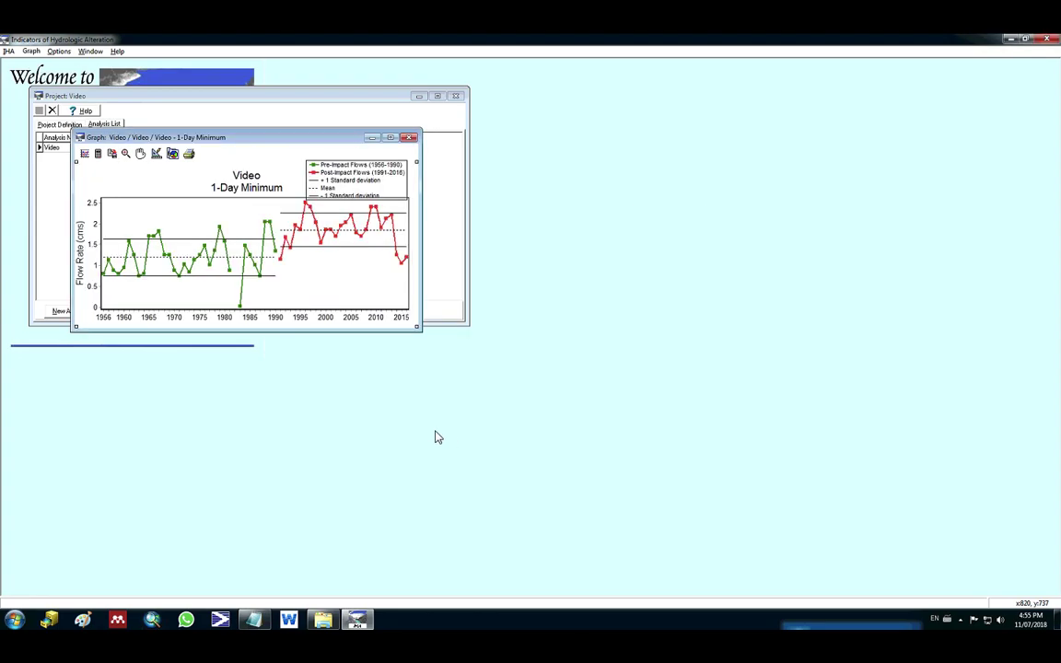
click(391, 138)
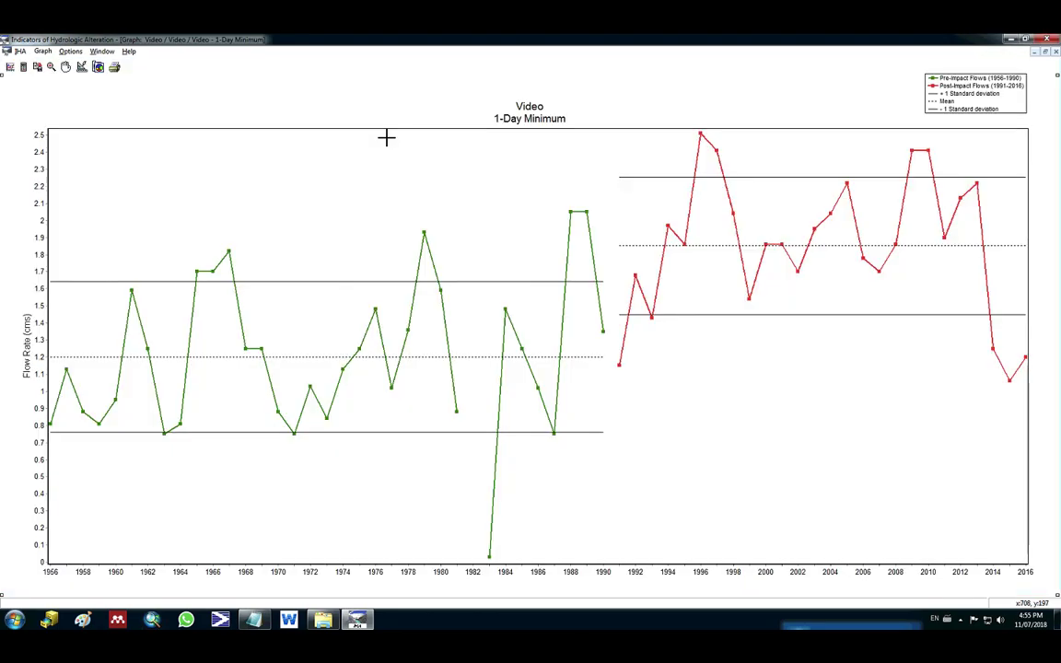
Change the graph to flow duration curves for Annual (1956-1990) and Annual (1991-2016), with both October curves deselected.
click(10, 66)
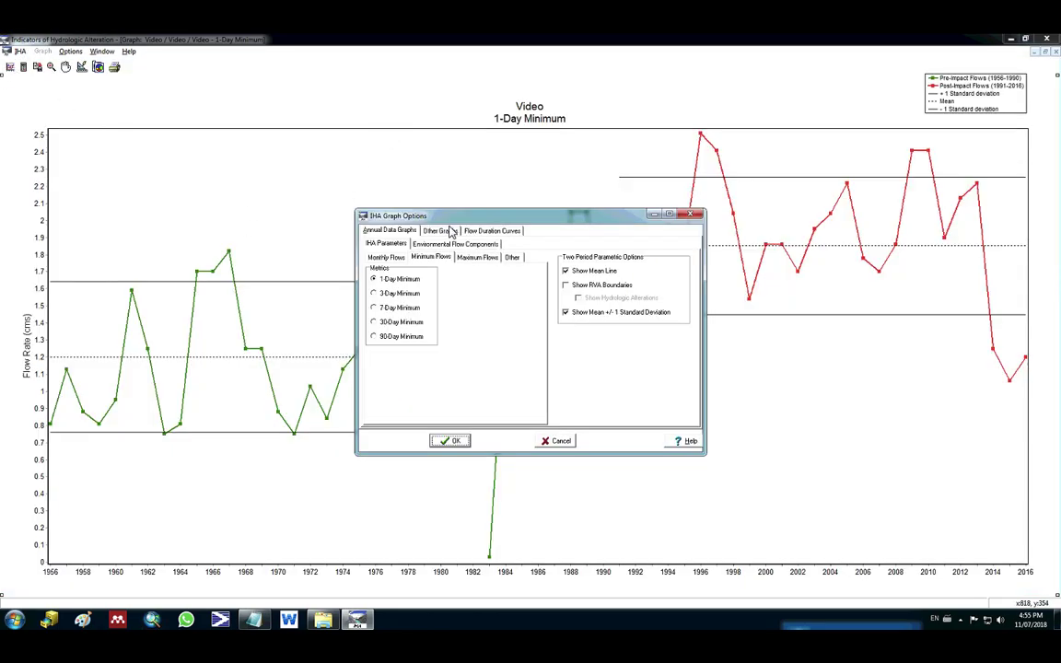
click(408, 232)
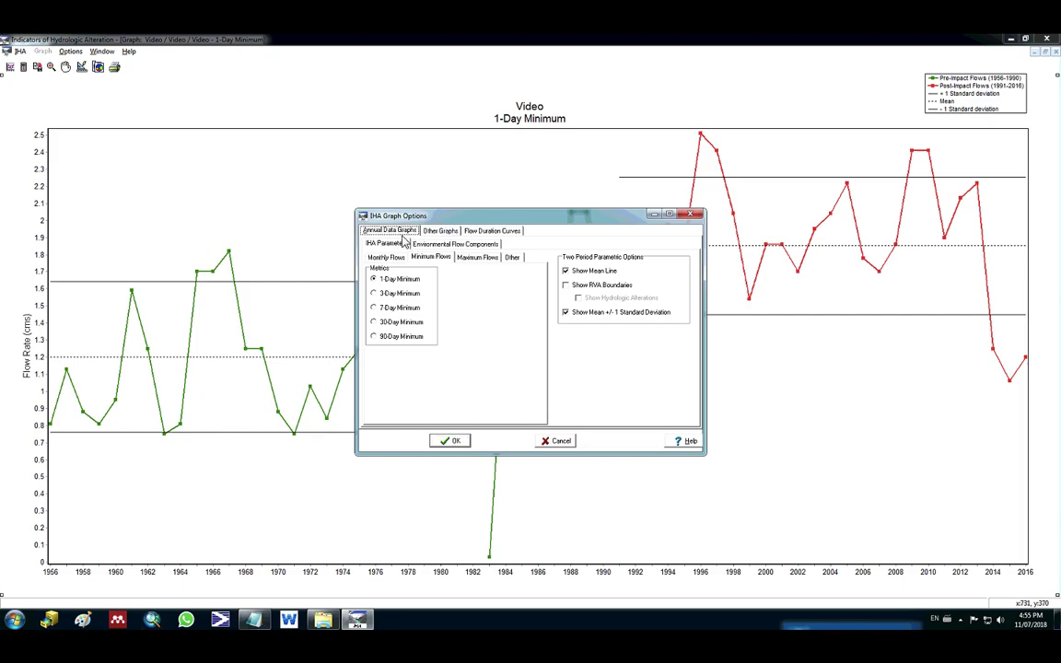
click(452, 244)
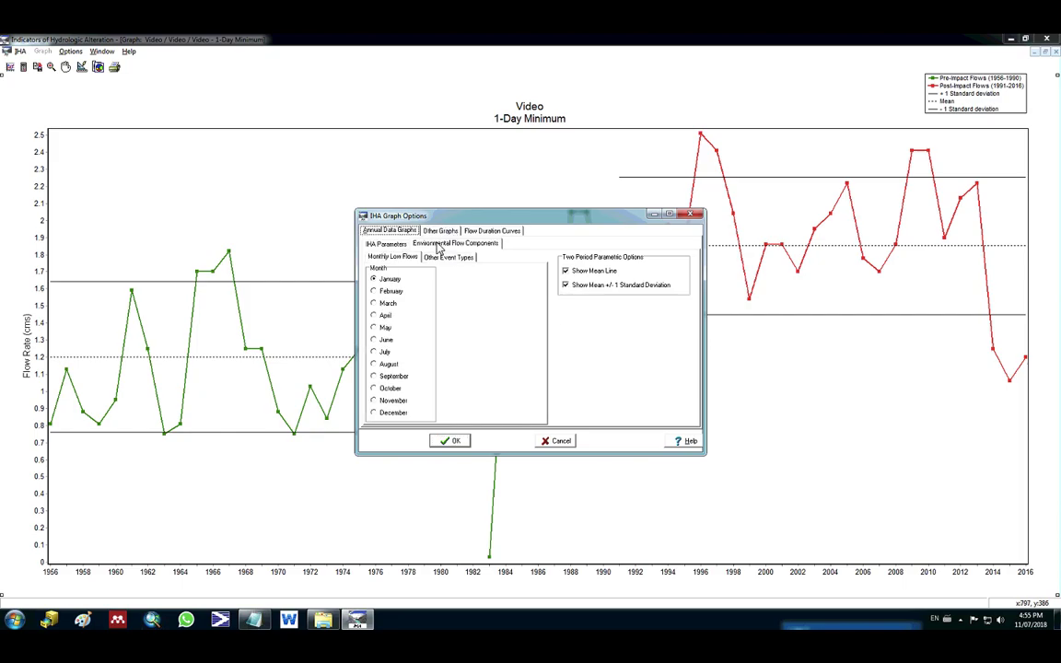
click(505, 231)
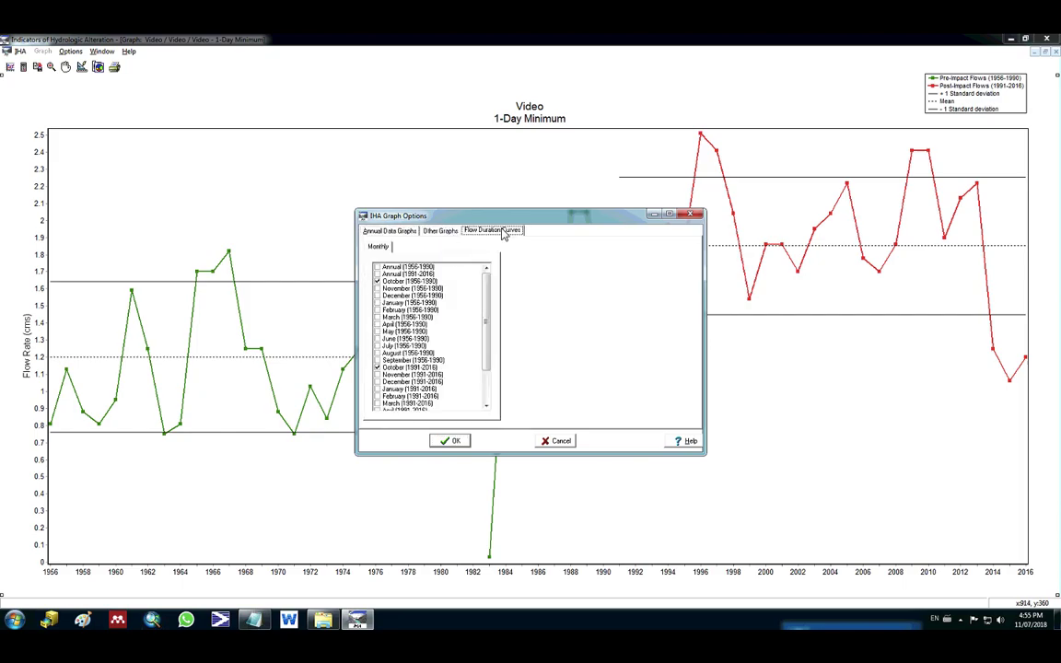
click(378, 282)
click(384, 366)
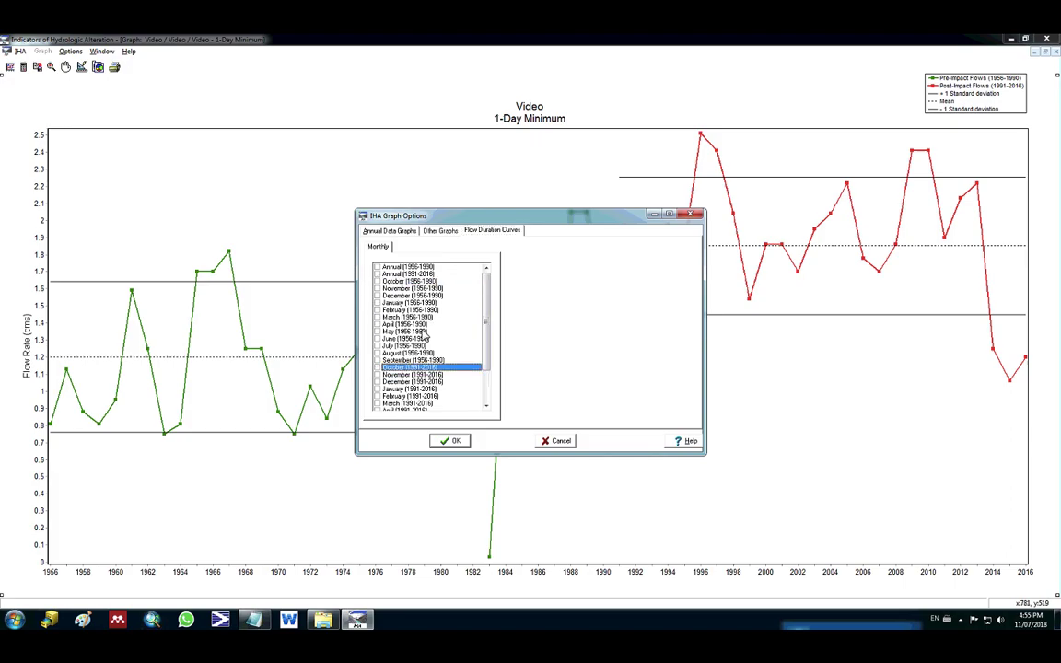
click(377, 267)
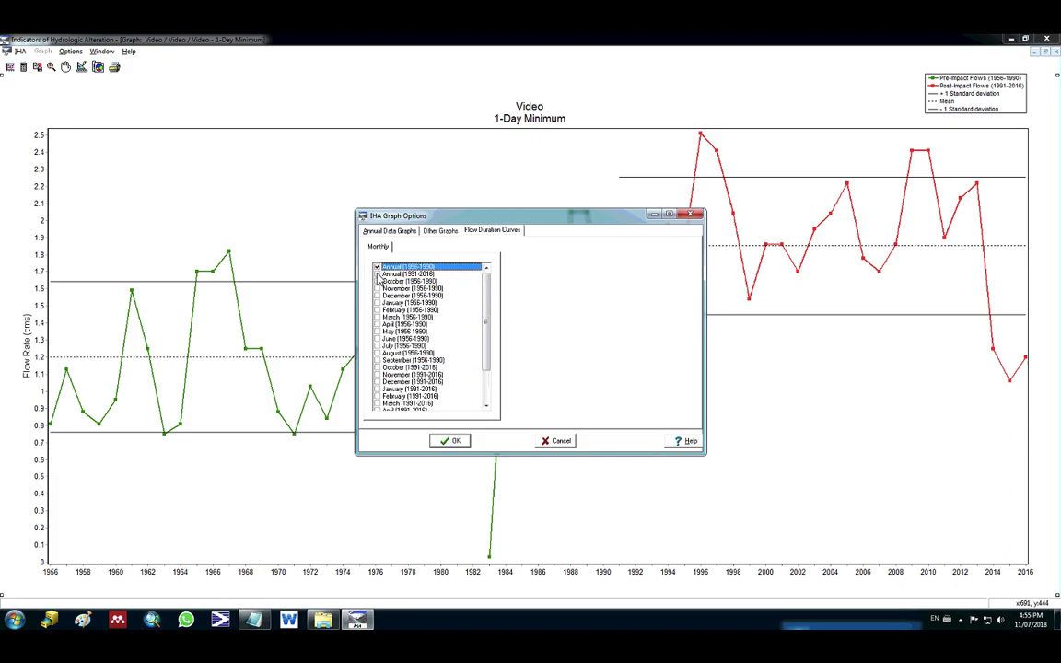
click(451, 440)
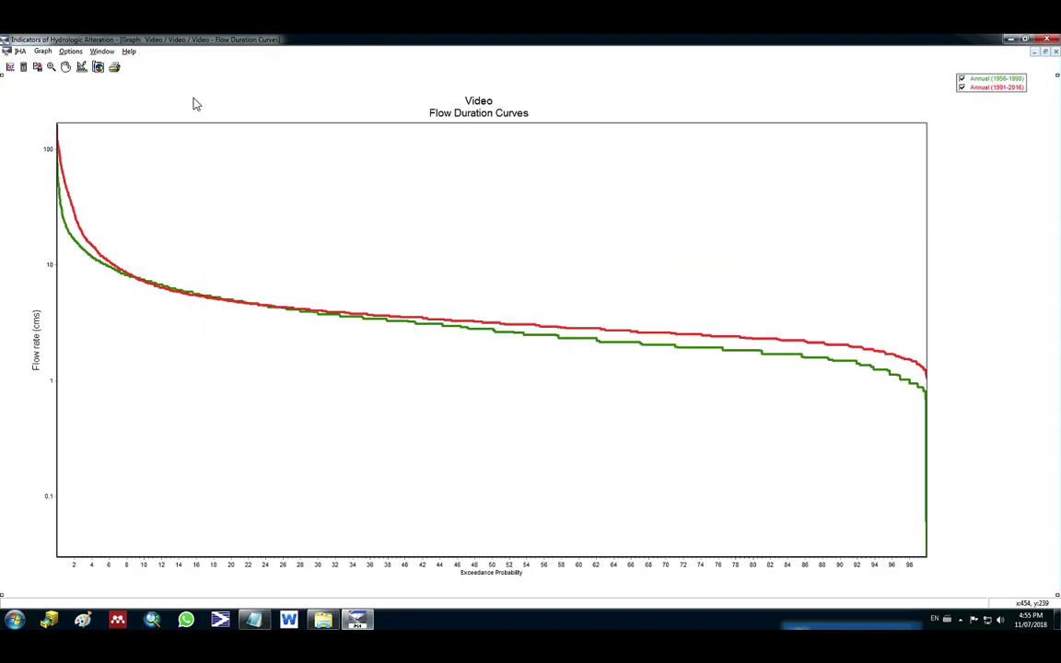
Replace the two-line title of the flow duration graph with "Flow duration curve".
click(82, 68)
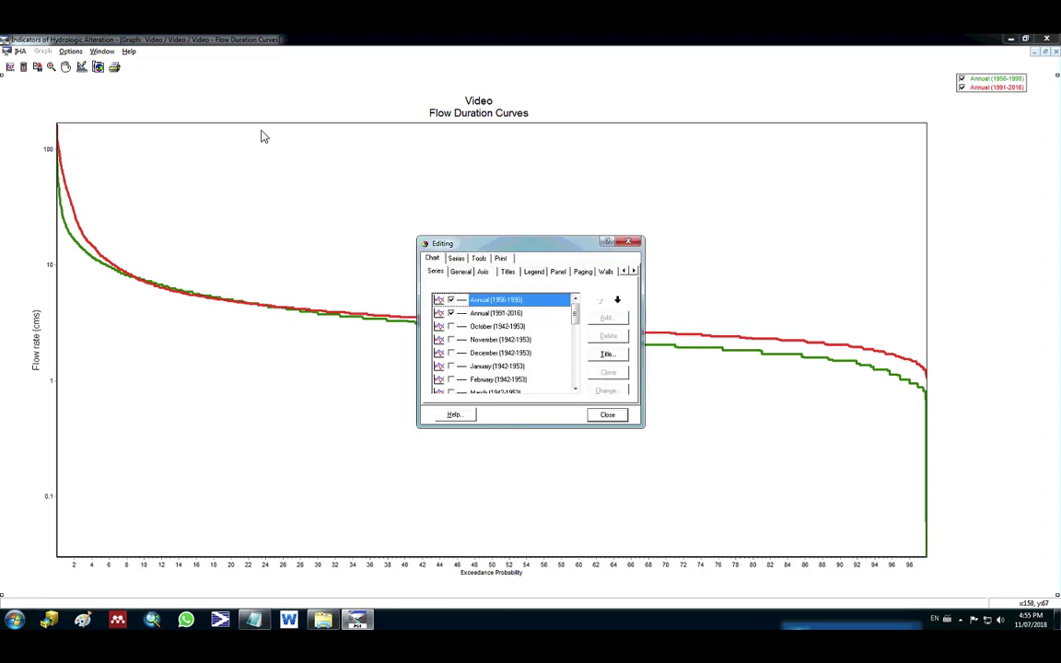
click(507, 272)
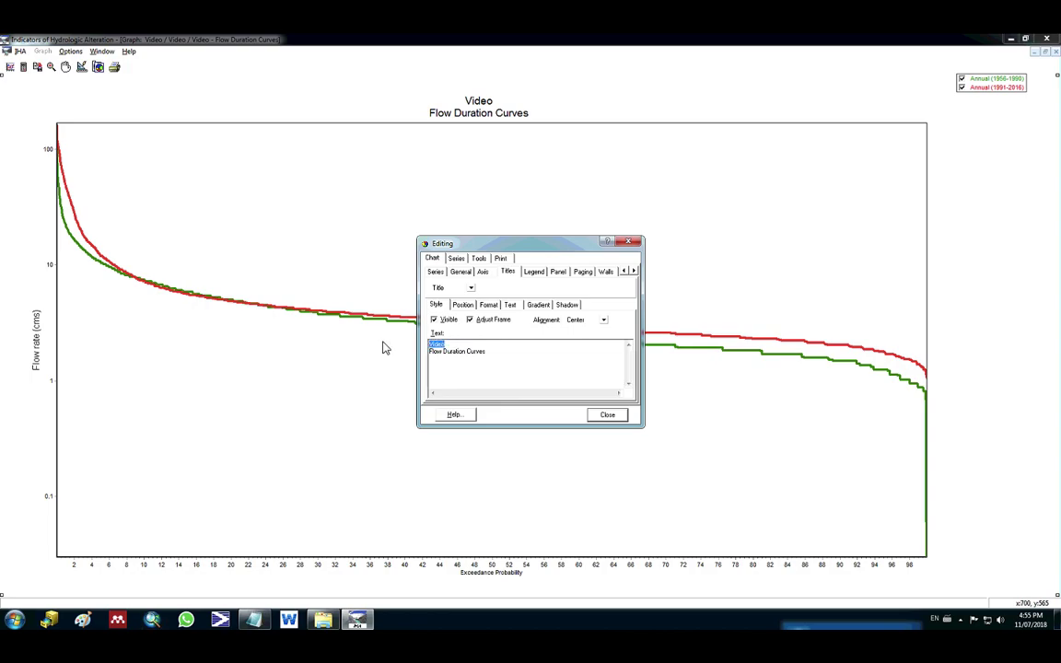
text(Flow duration curve)
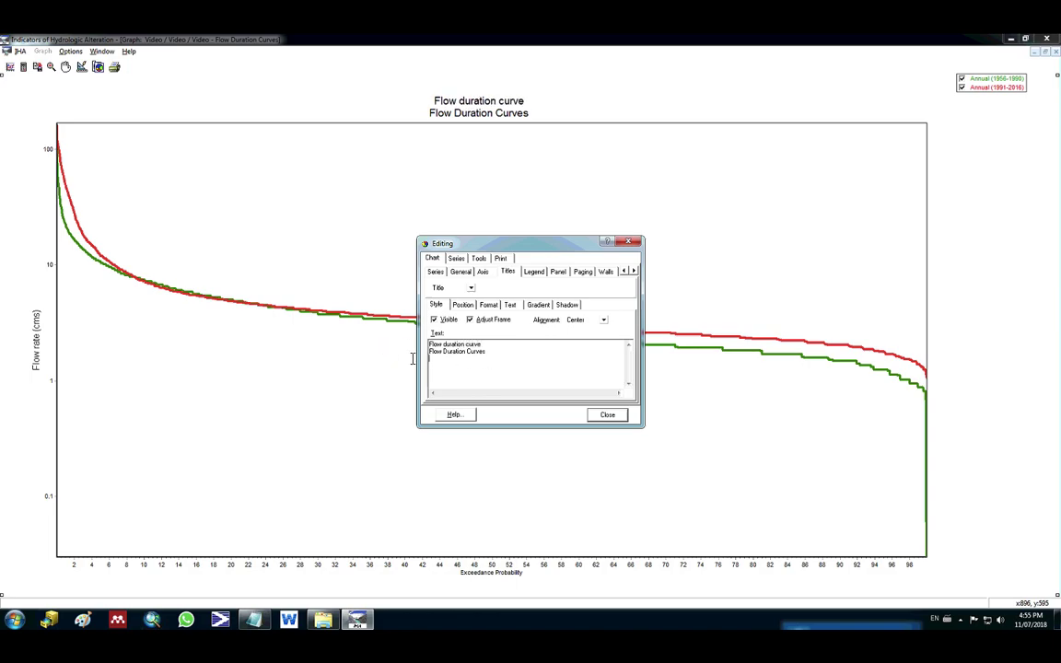
key(shift+Up)
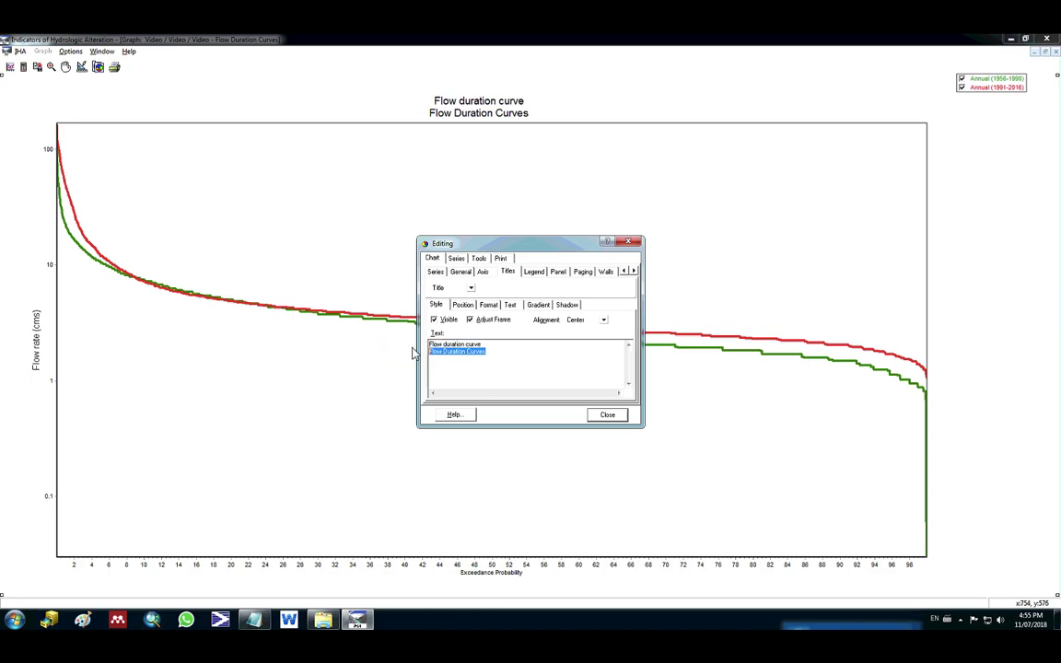
key(BackSpace)
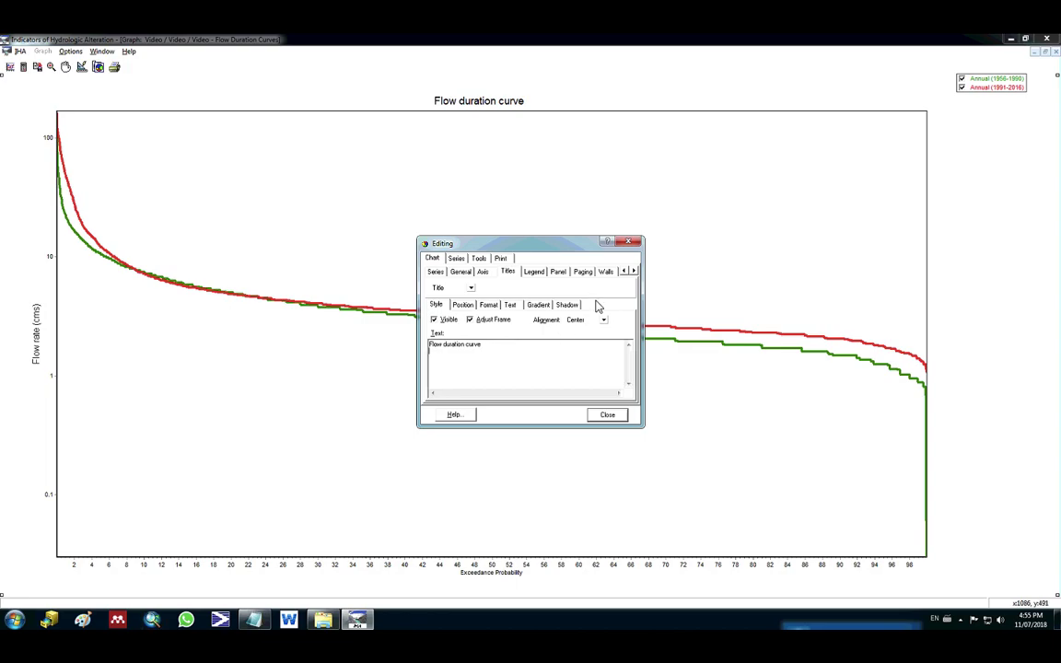
click(632, 243)
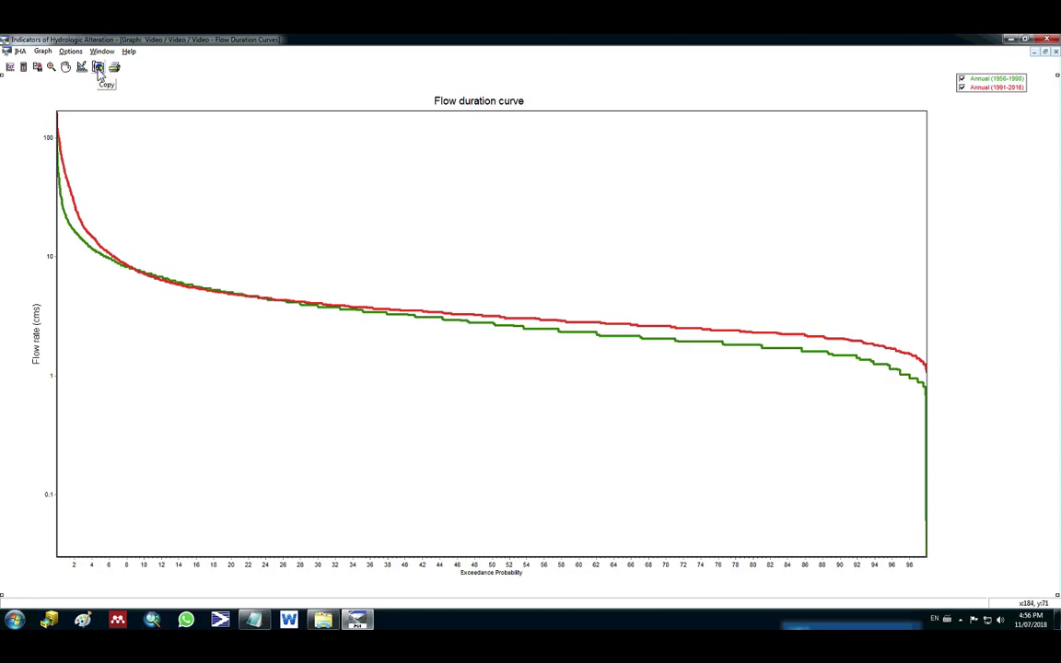
Change the graph to the Hydrologic Alteration chart showing the greatest hydrologic alteration factors.
click(10, 69)
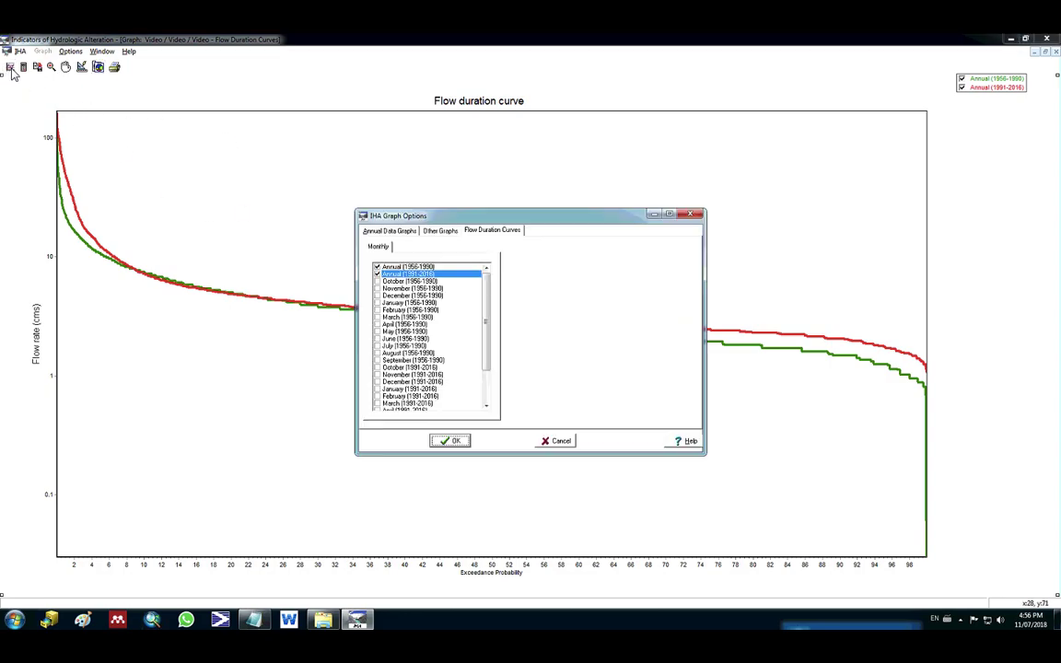
click(446, 234)
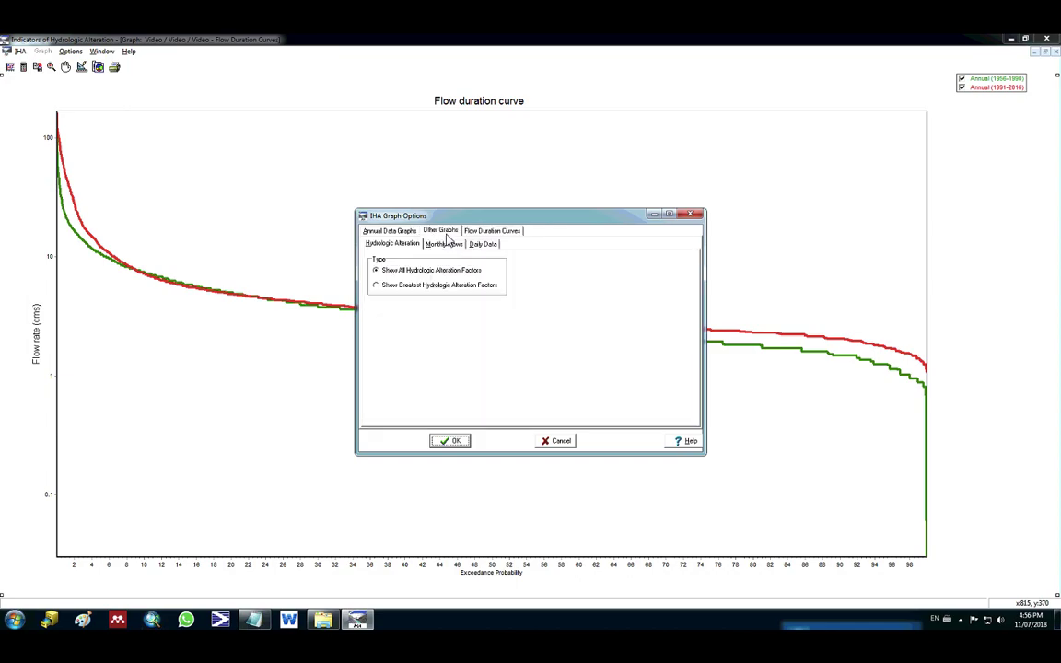
click(451, 288)
click(451, 440)
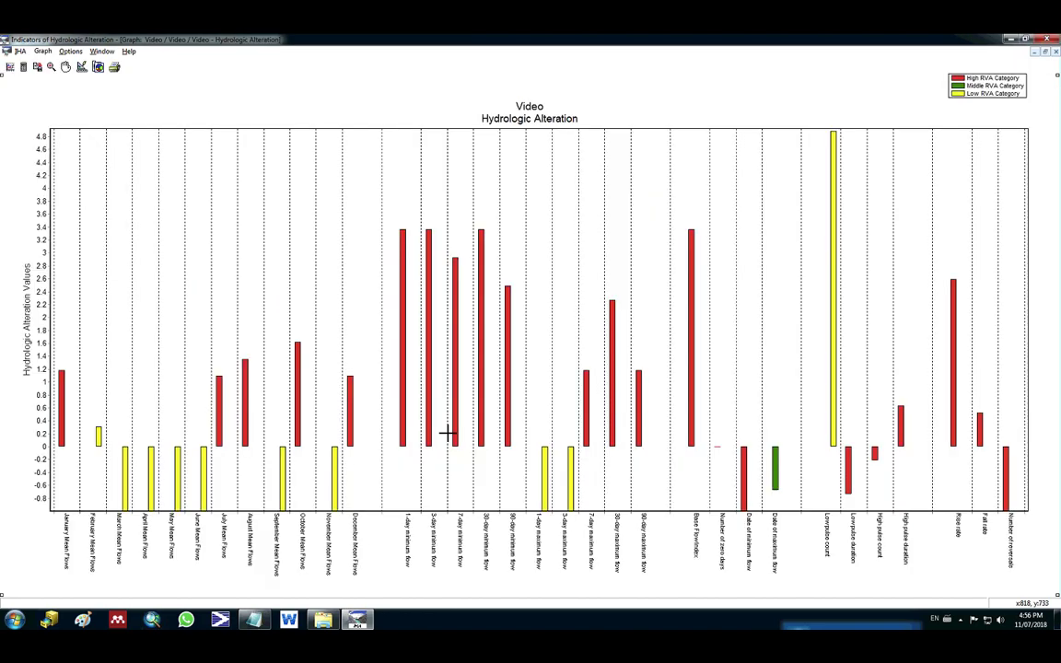
Change the graph to the Monthly Flows chart with RVA boundaries shown.
click(11, 68)
click(410, 230)
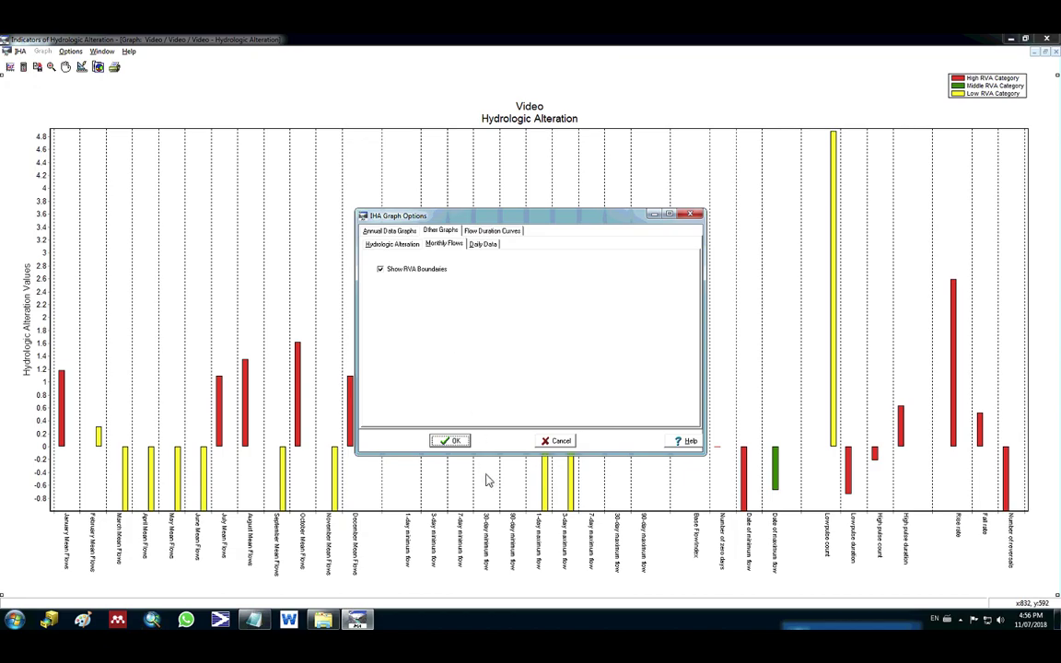
click(444, 440)
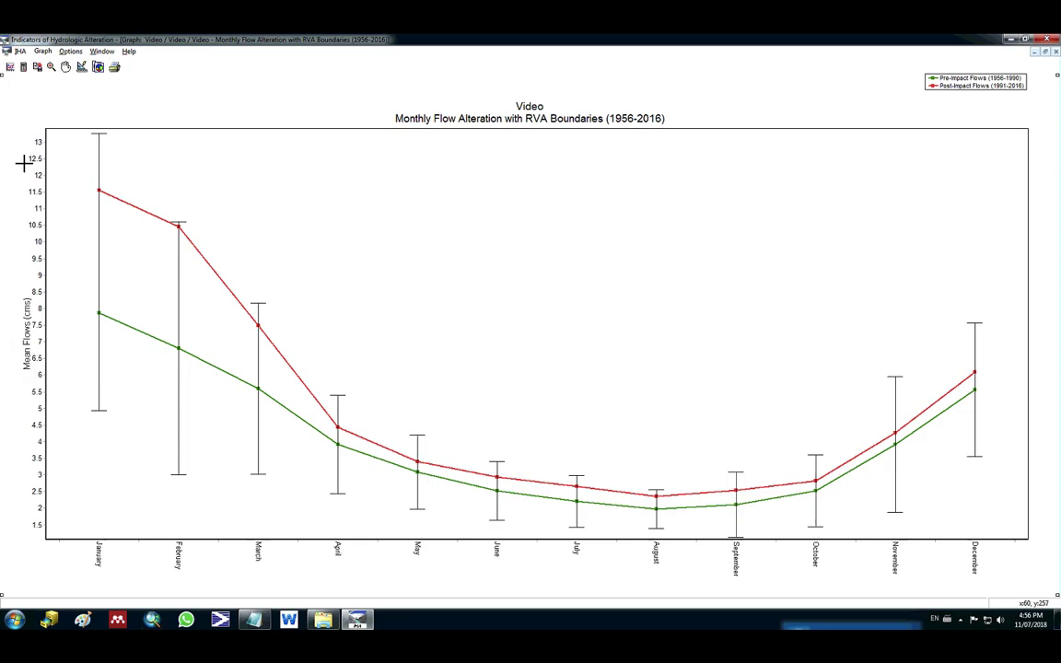
Replace the first line of the monthly flow alteration graph's title with "River Fagundes".
click(81, 67)
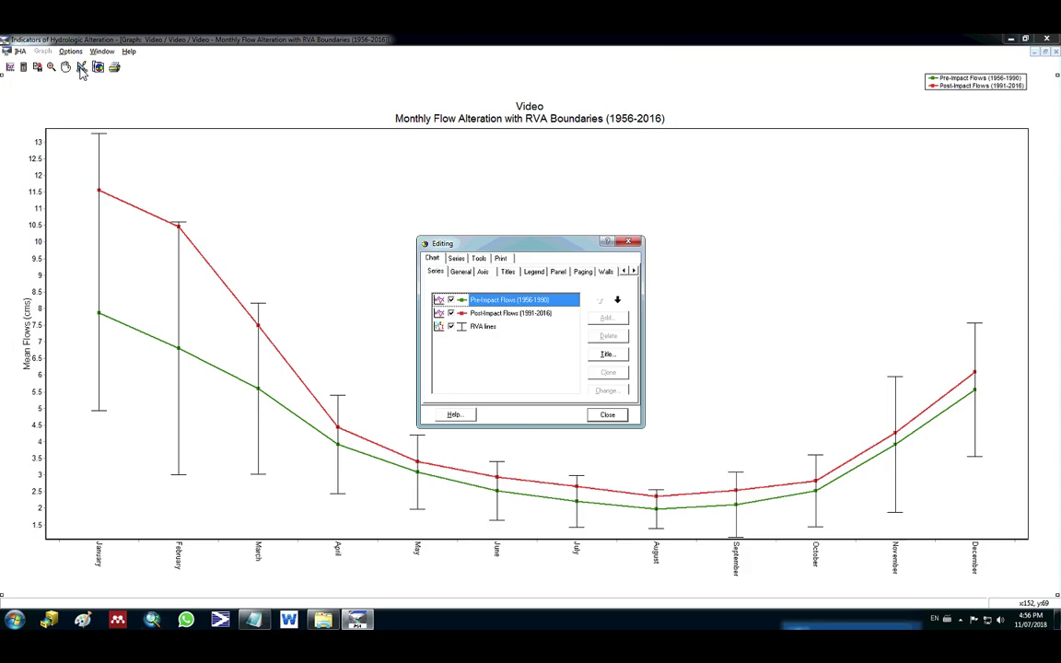
click(532, 272)
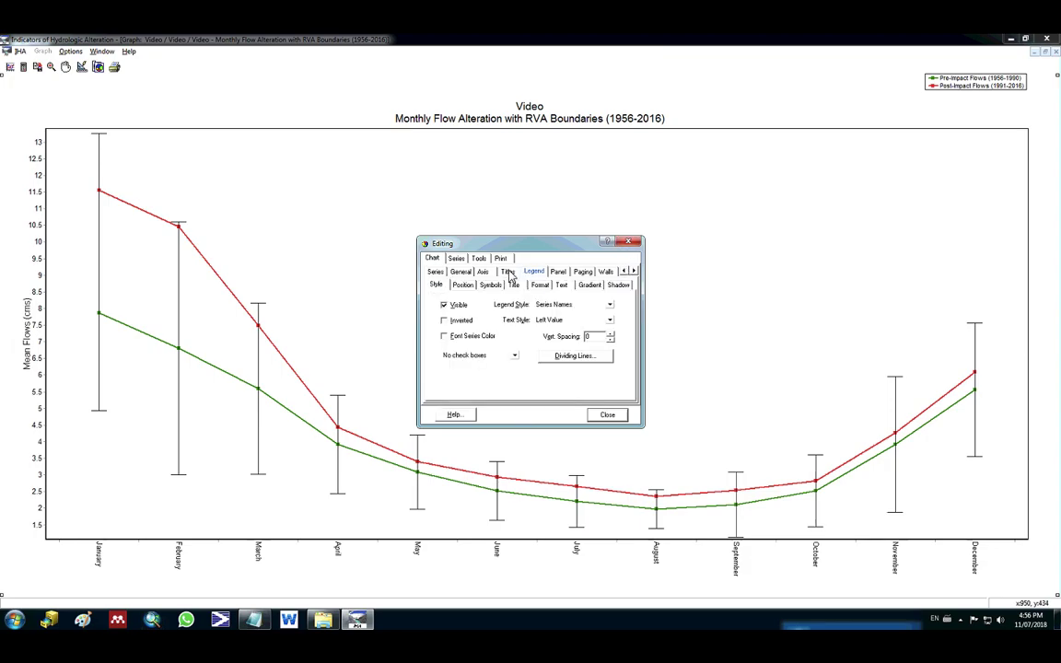
click(508, 273)
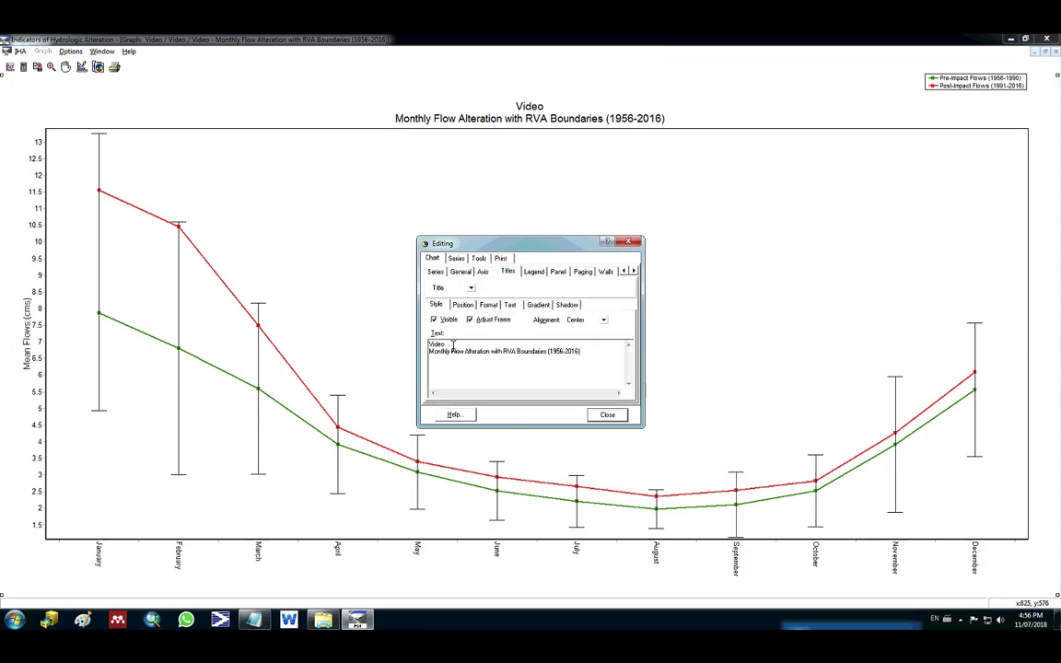
drag(452, 344, 424, 345)
text(River Fagundes)
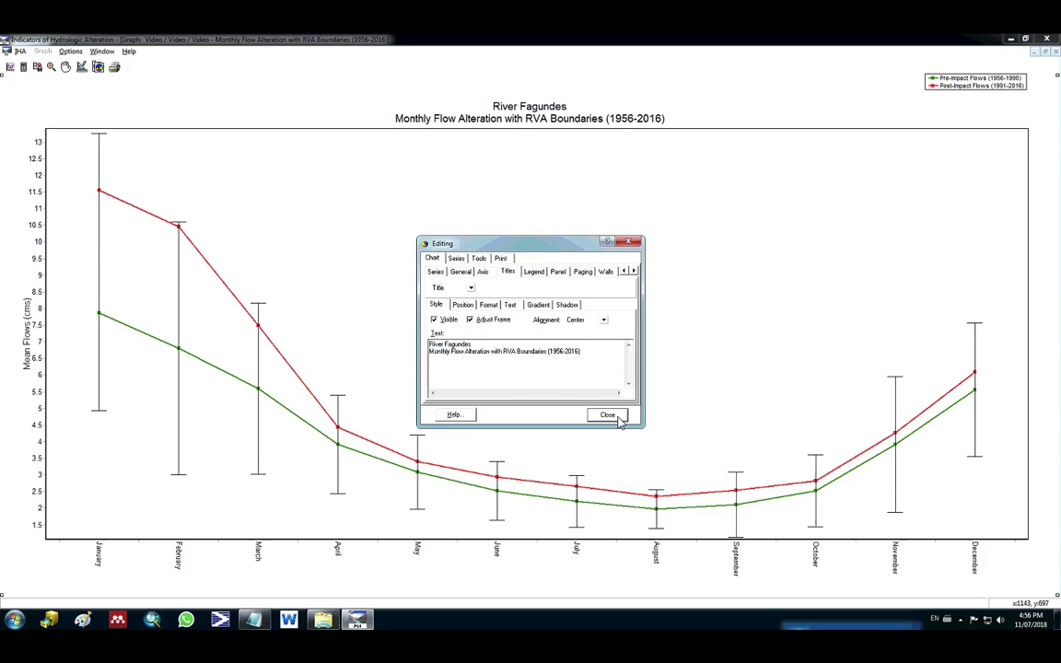
click(609, 416)
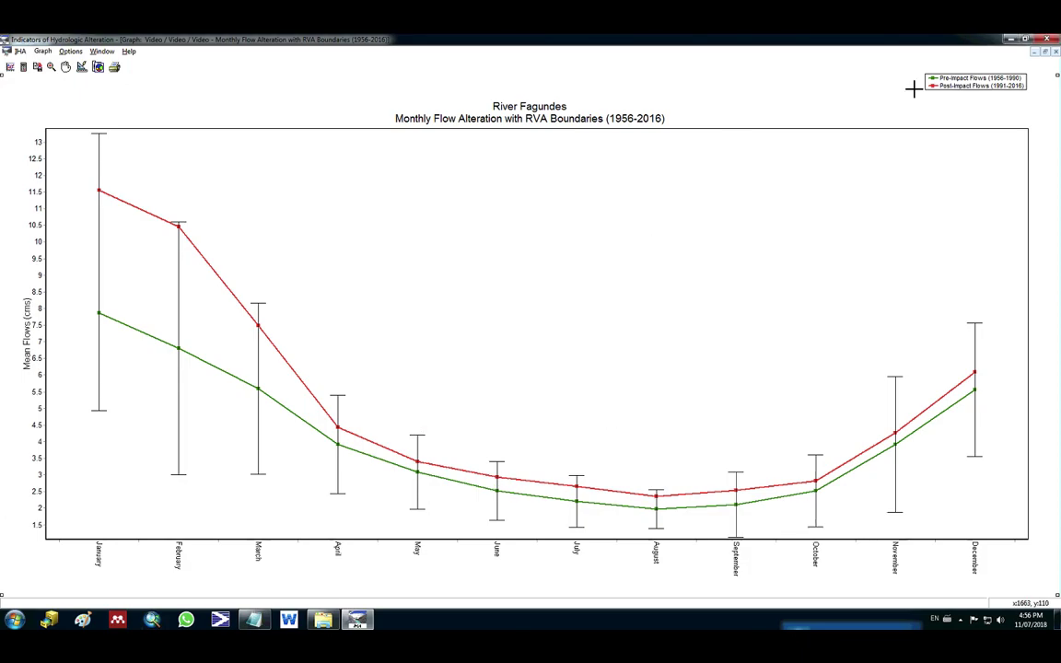
Minimize the monthly flow alteration graph and the project window, and close the January monthly flows graph.
click(1037, 52)
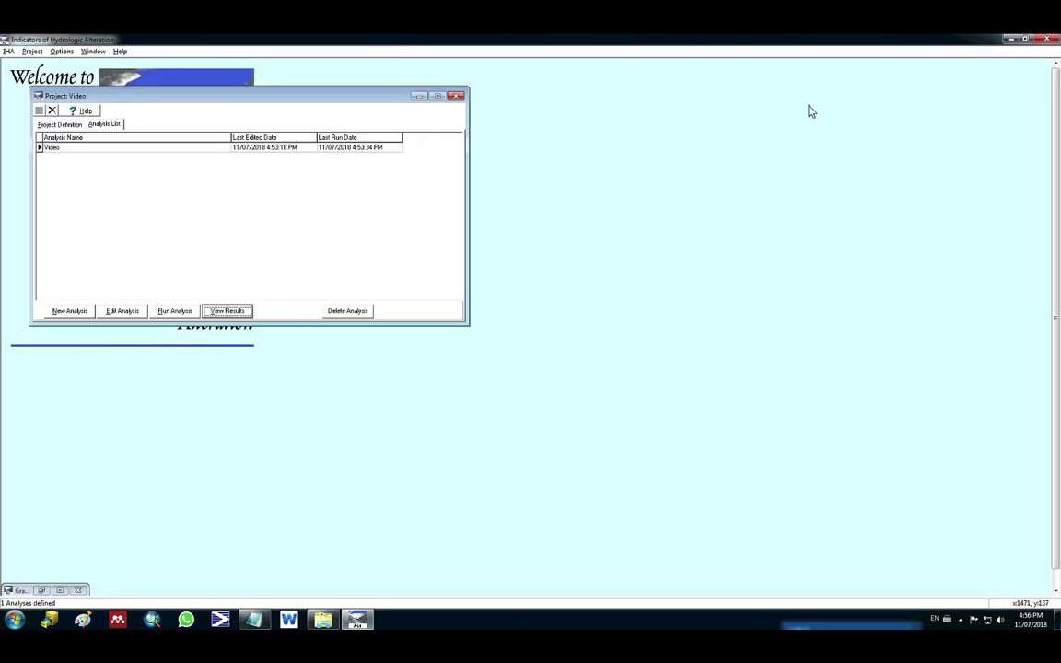
click(418, 97)
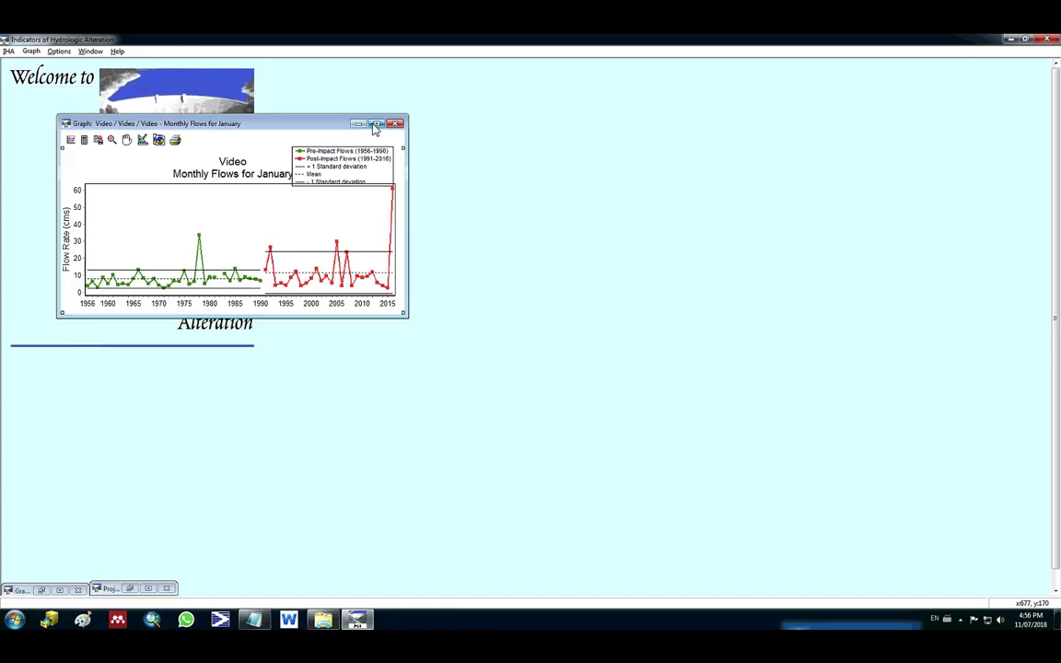
click(396, 124)
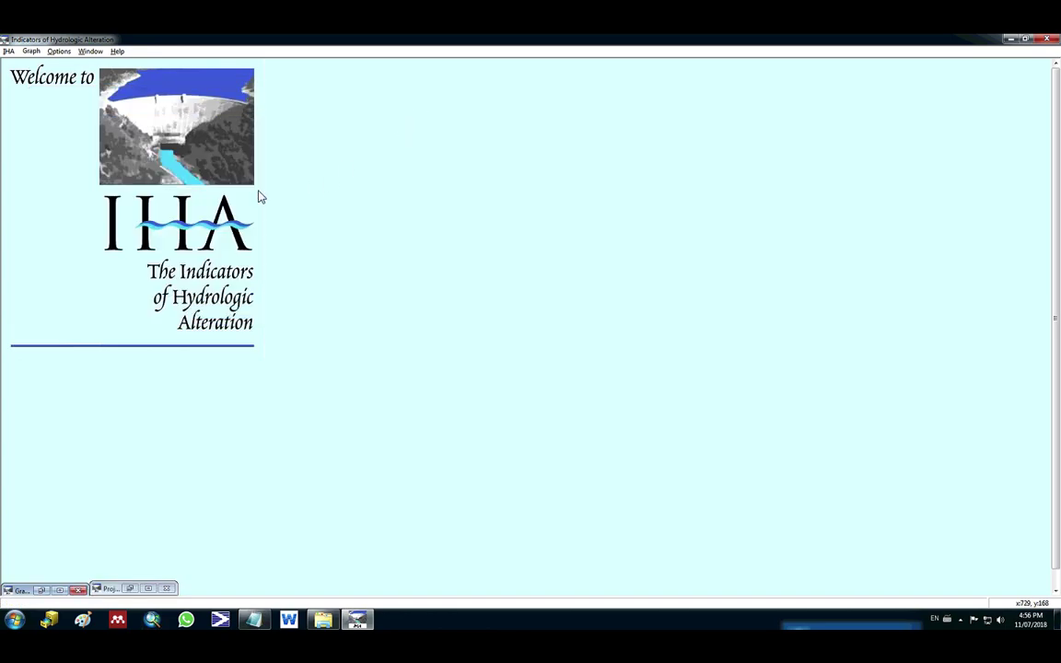
click(8, 52)
mouse_move(66, 77)
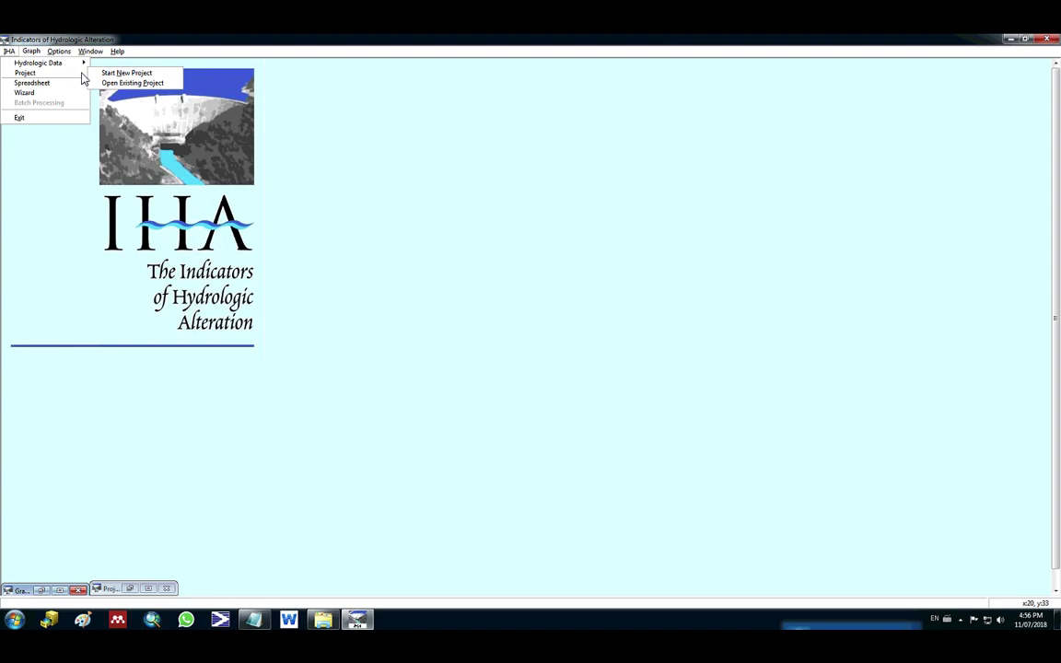
key(Escape)
key(Escape)
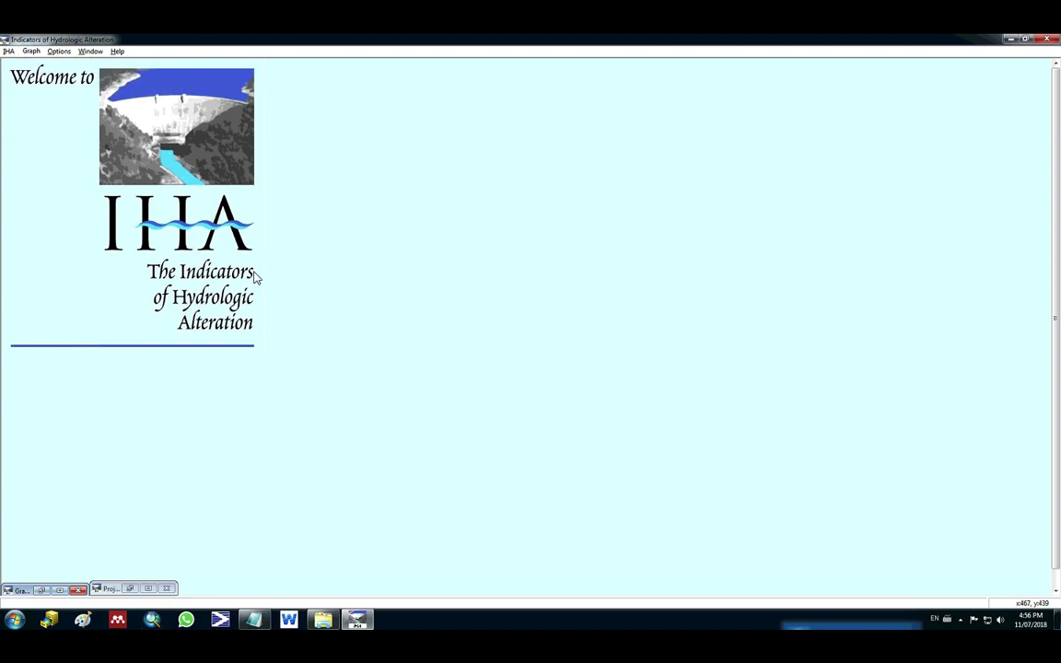